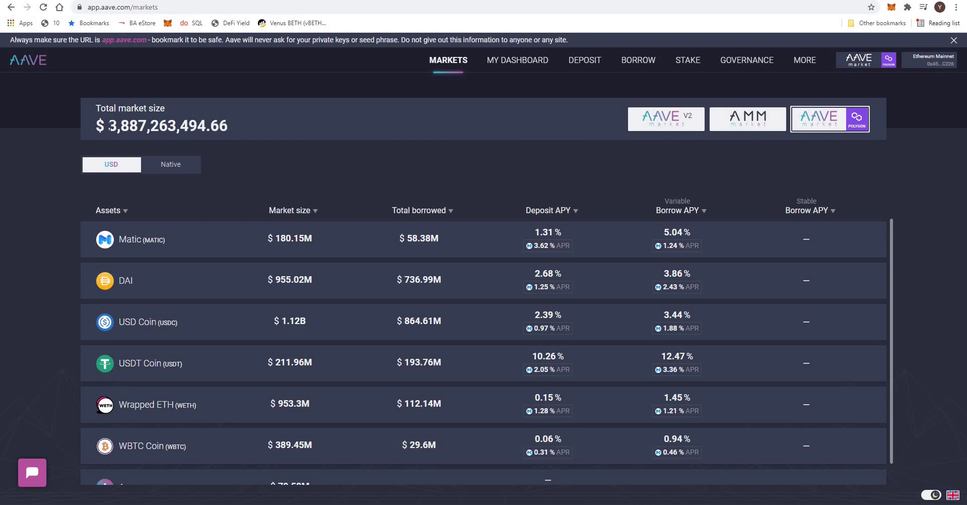
# Compare the total market size and asset rates of the AMM, Aave V2 and Aave Polygon markets, ending on Aave V2.
pyautogui.click(743, 122)
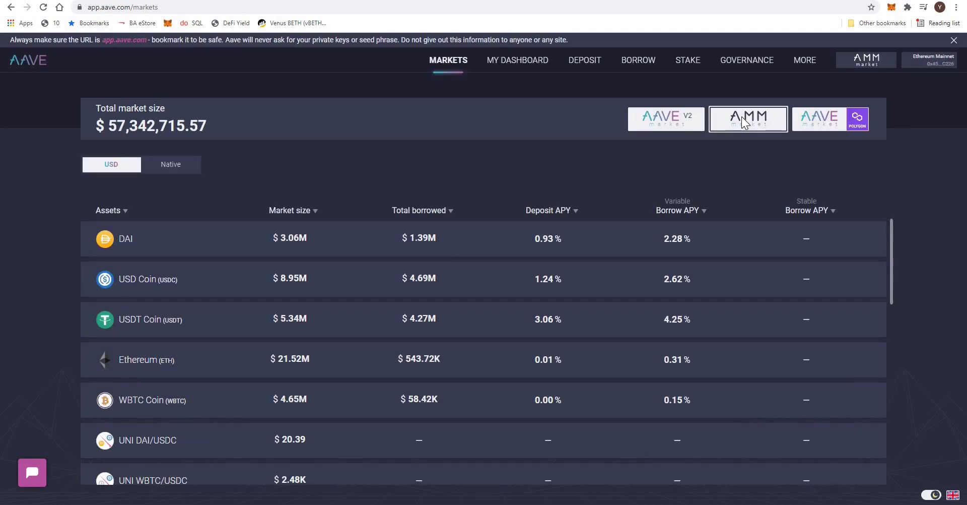
pyautogui.click(658, 123)
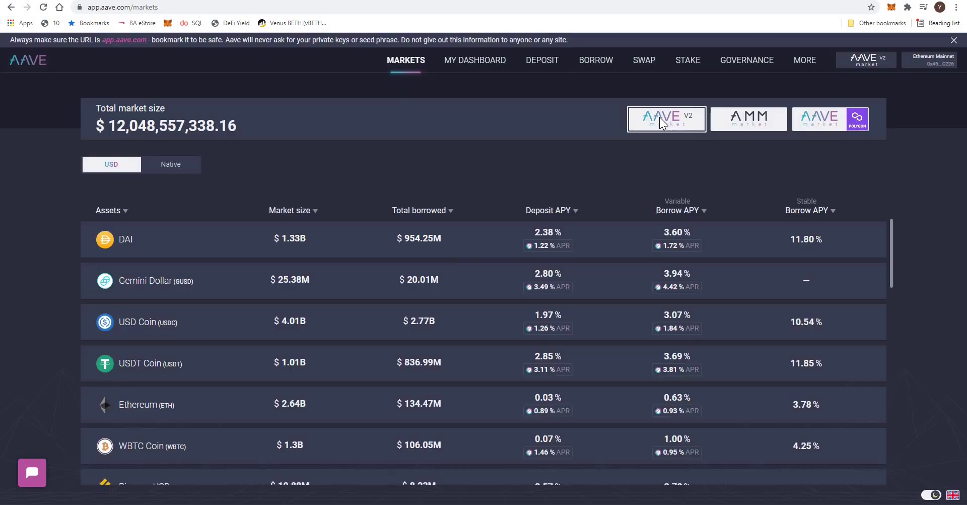
pyautogui.click(748, 130)
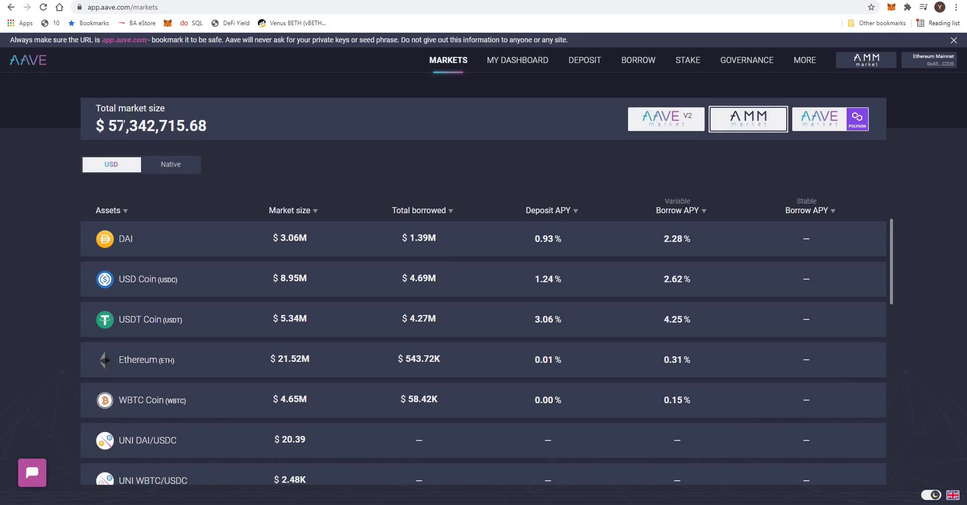
pyautogui.click(655, 125)
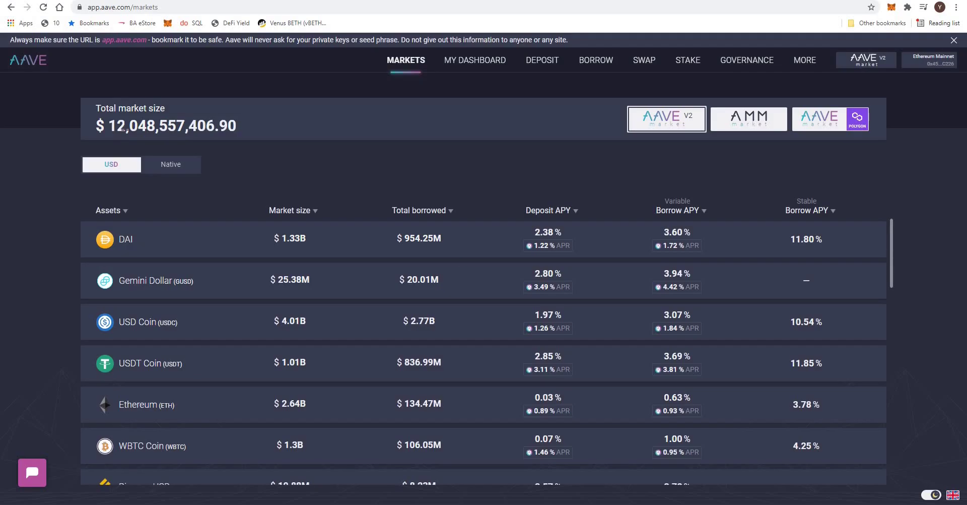
pyautogui.click(817, 120)
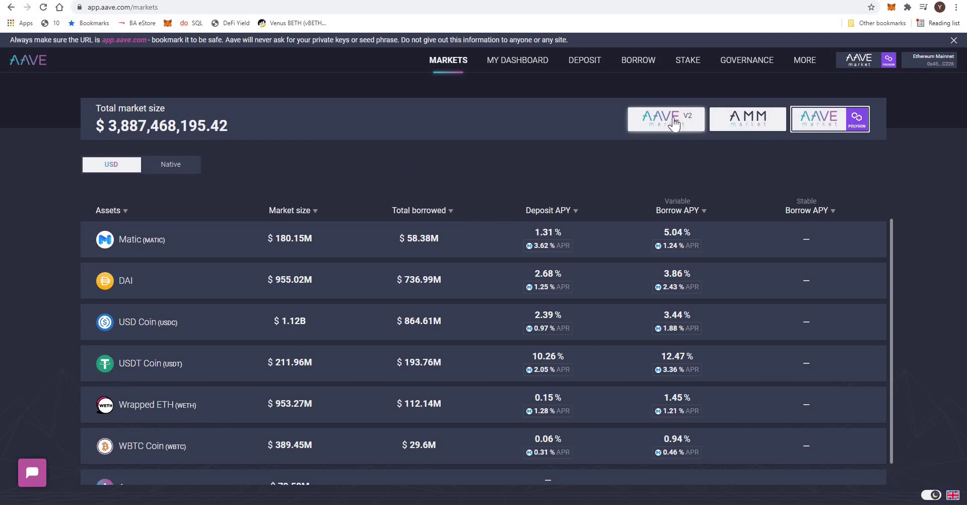
pyautogui.click(674, 122)
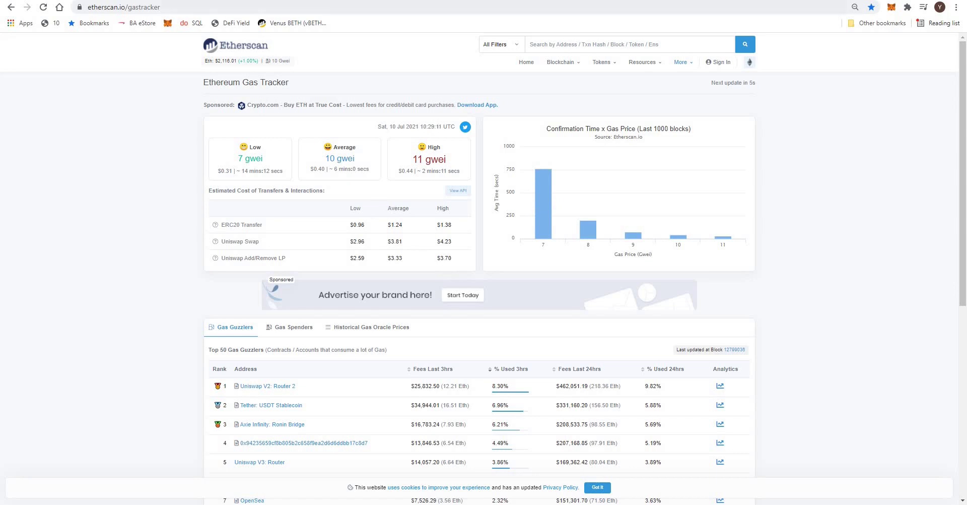
# Switch to the Polygon page on CoinMarketCap and examine MATIC's price, market cap and all-time price chart.
pyautogui.click(262, 1)
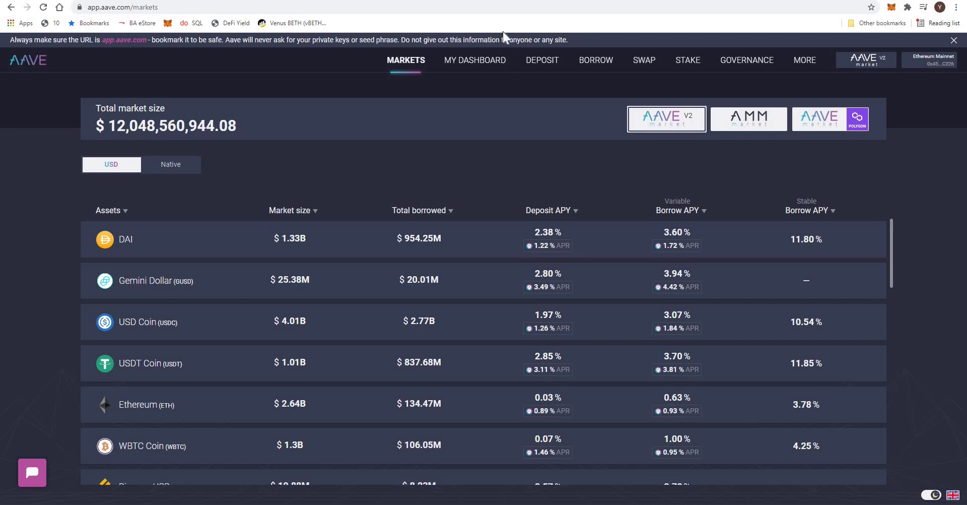
pyautogui.hotkey('ctrl', 'Tab')
pyautogui.scroll(-3, 367, 291)
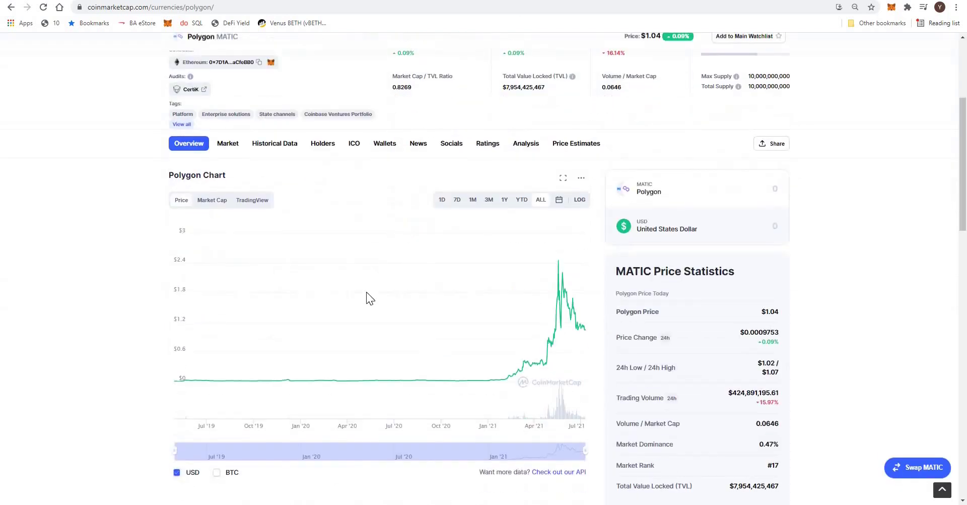
pyautogui.scroll(1, 360, 273)
pyautogui.scroll(2, 360, 273)
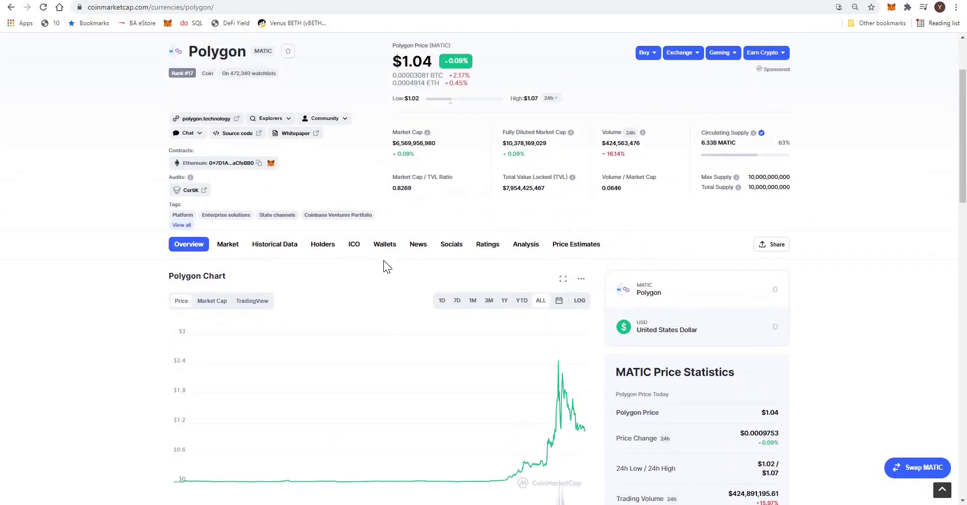
pyautogui.scroll(-2, 384, 325)
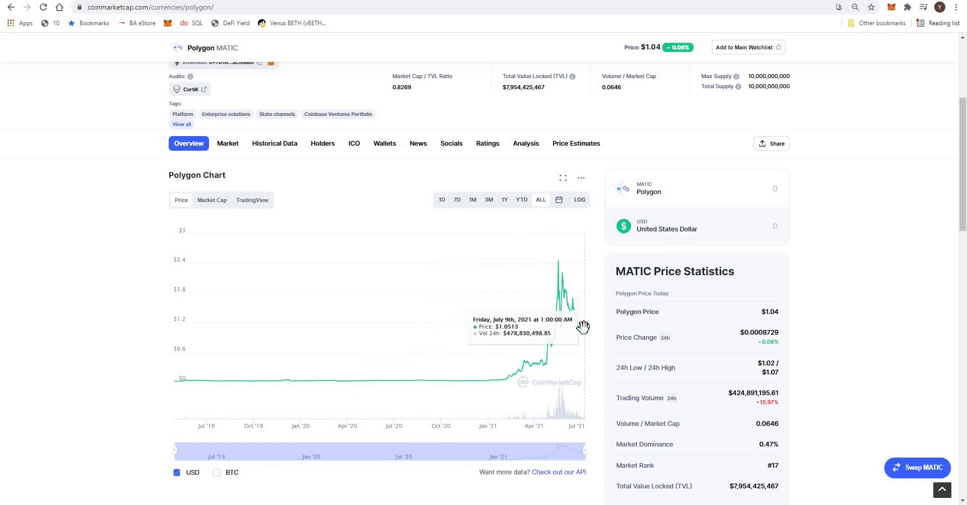
pyautogui.scroll(4, 511, 310)
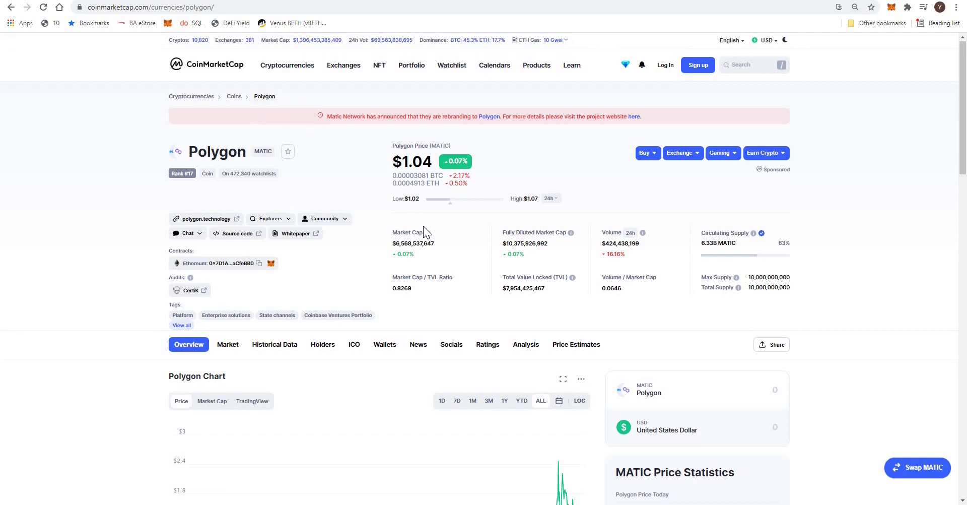
pyautogui.scroll(-2, 424, 221)
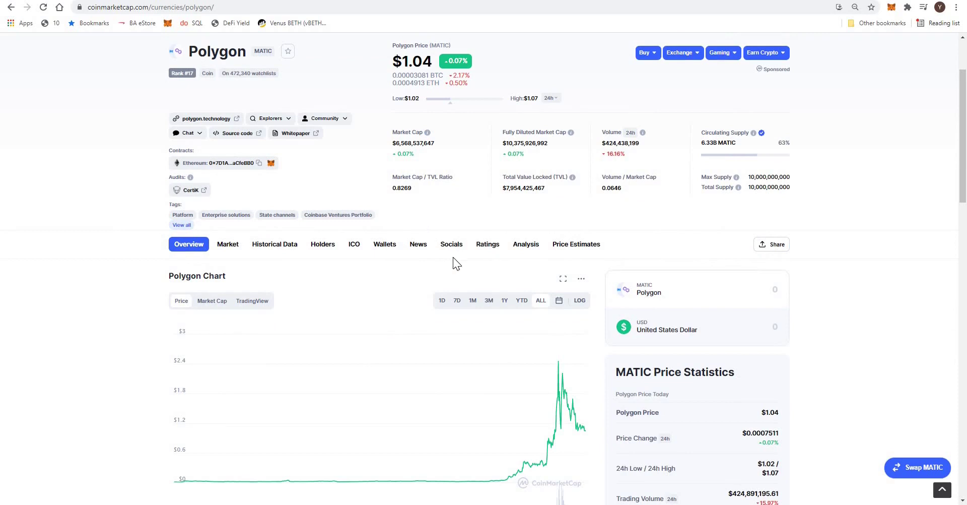
pyautogui.scroll(1, 423, 254)
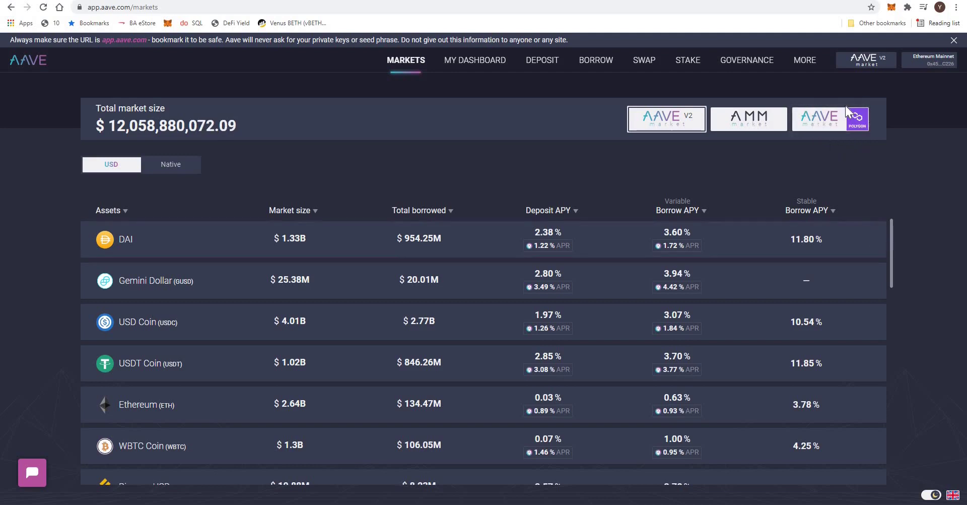
# Select the Aave Polygon market and switch the MetaMask wallet's network to Matic Mainnet.
pyautogui.click(848, 121)
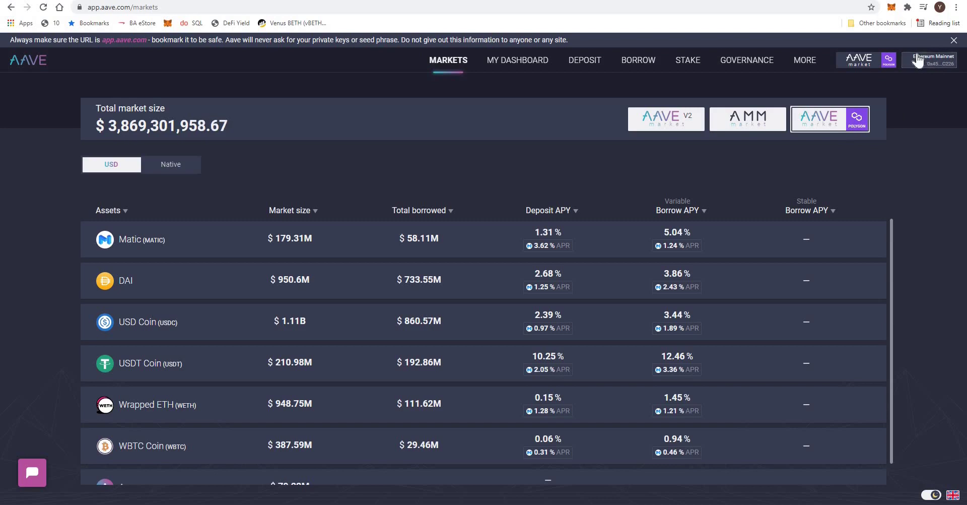
pyautogui.click(929, 61)
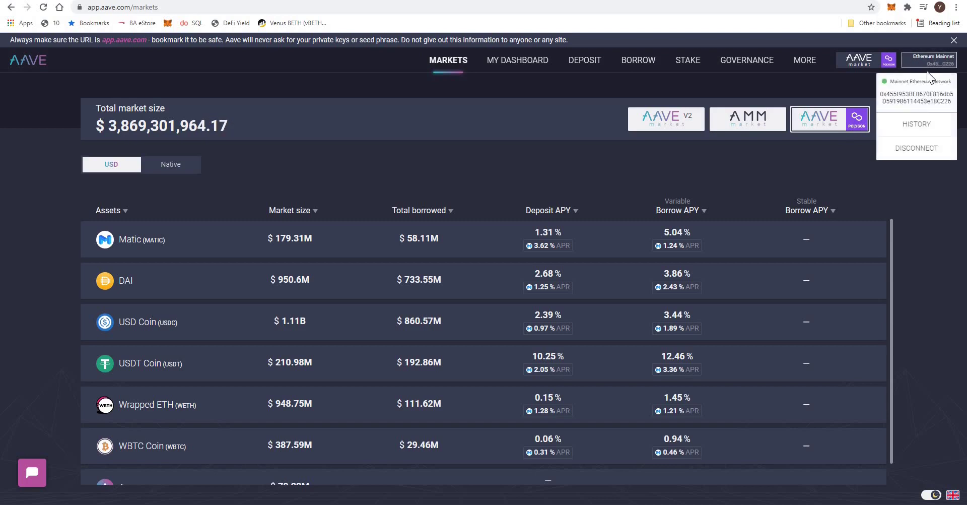
pyautogui.click(891, 8)
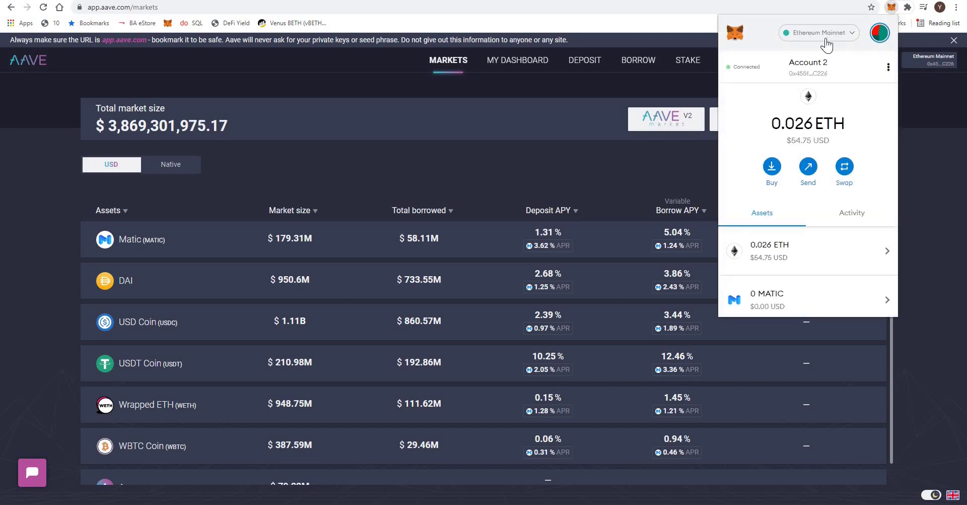
pyautogui.click(824, 34)
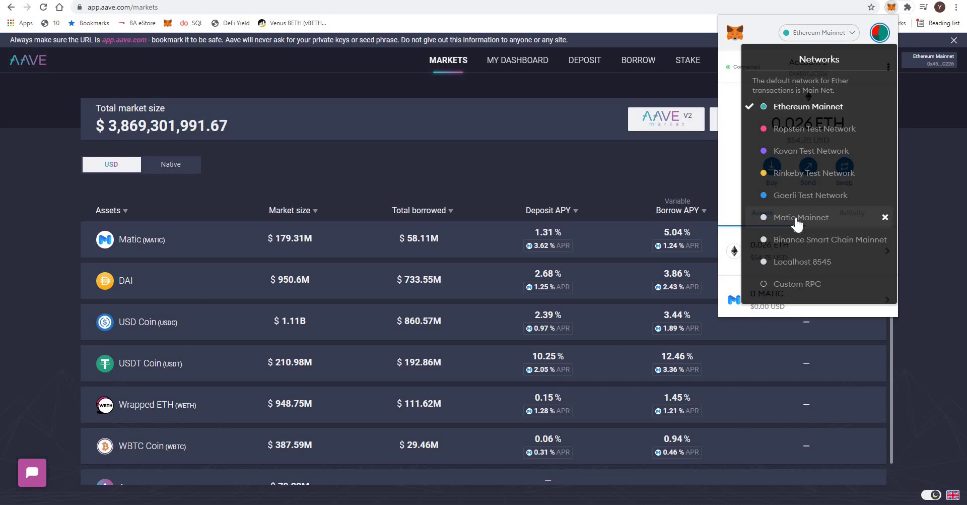
pyautogui.click(797, 220)
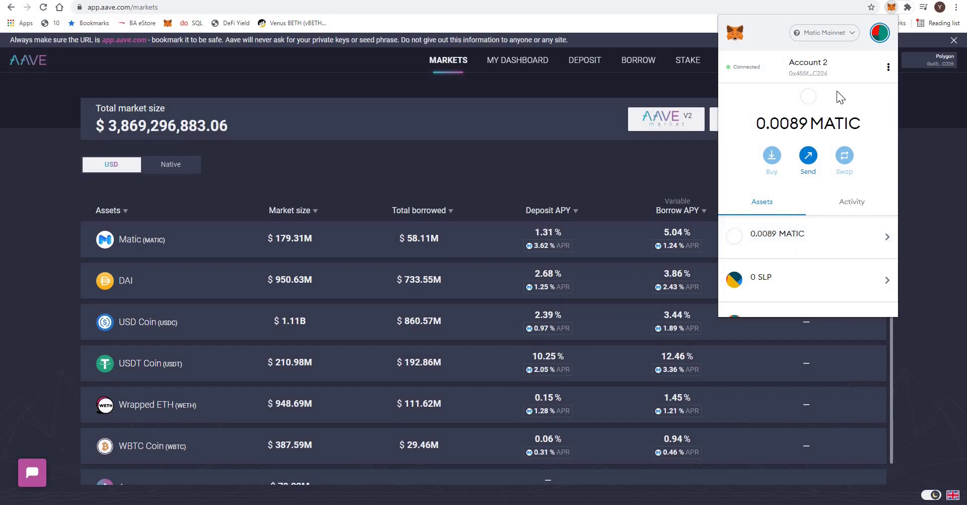
pyautogui.scroll(-3, 812, 211)
pyautogui.scroll(1, 812, 212)
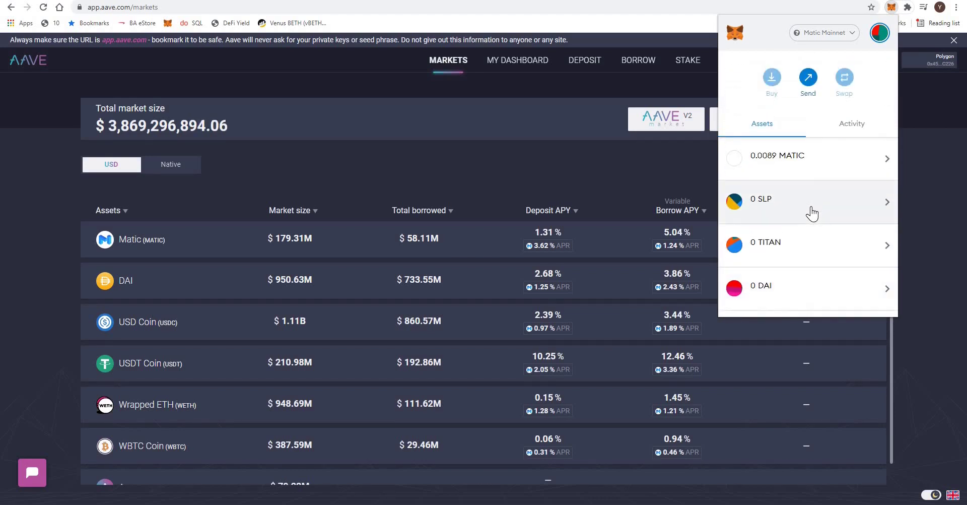
pyautogui.scroll(3, 812, 212)
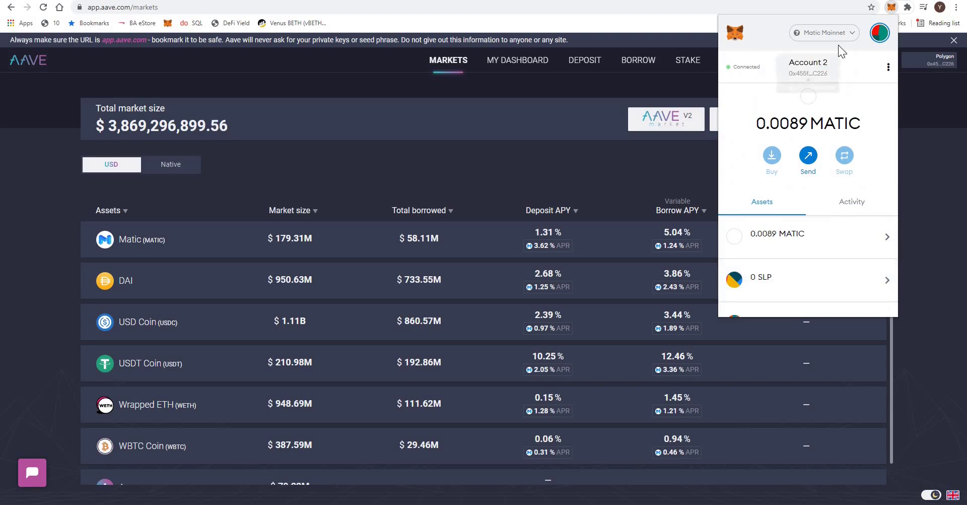
# Open MetaMask's Custom RPC network form and review its fields from Network Name to Block Explorer URL.
pyautogui.click(851, 34)
pyautogui.rightClick(852, 40)
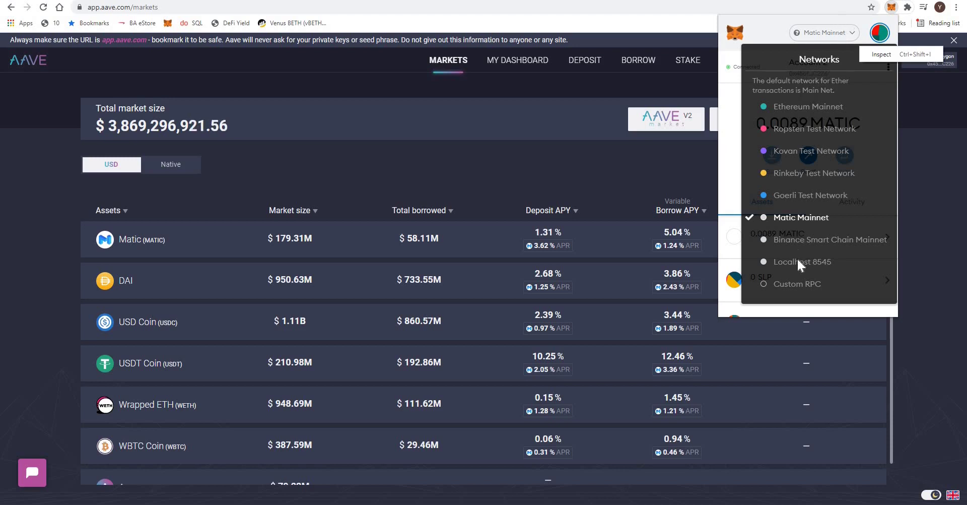
pyautogui.doubleClick(850, 38)
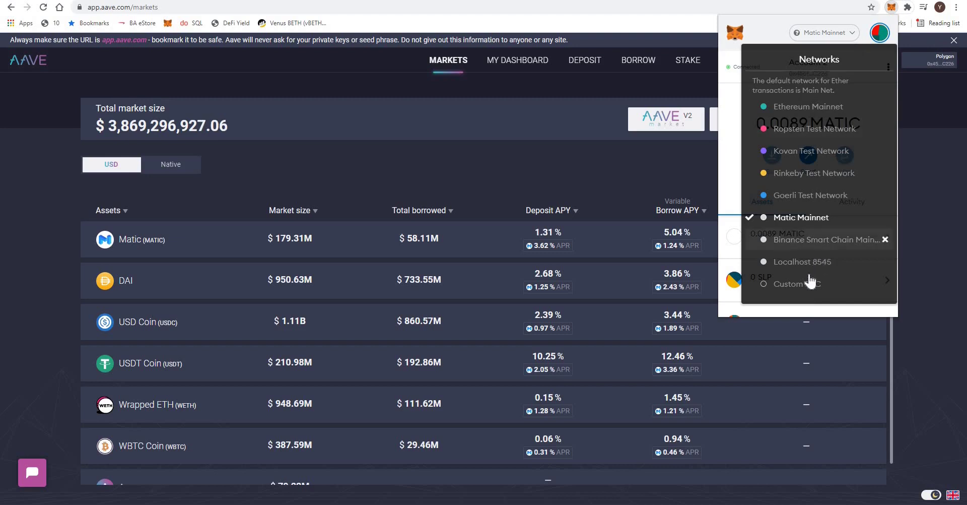
pyautogui.click(805, 285)
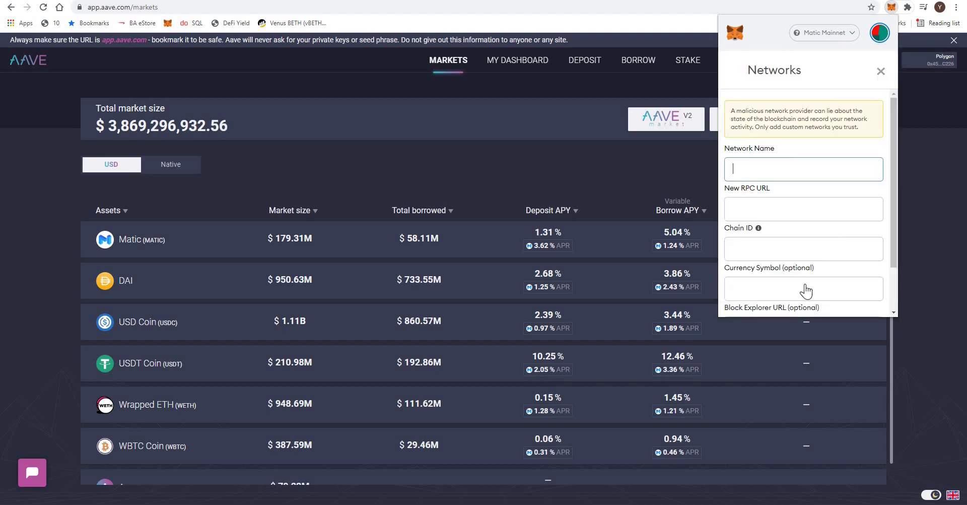
pyautogui.click(798, 160)
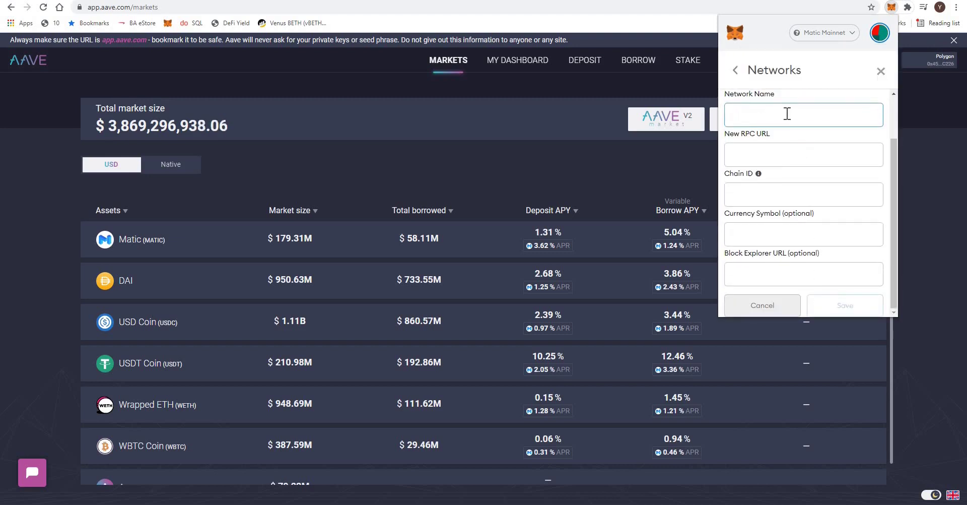
pyautogui.scroll(2, 785, 118)
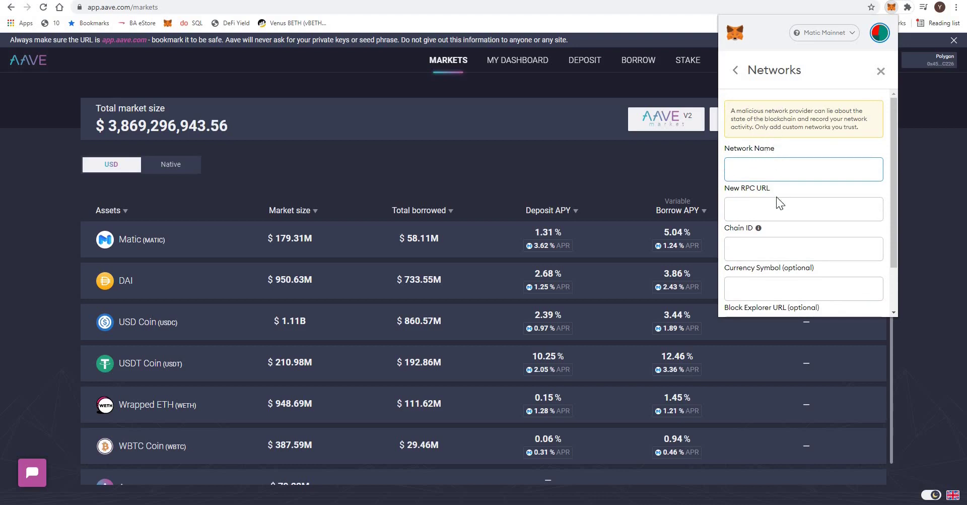
pyautogui.scroll(-2, 774, 248)
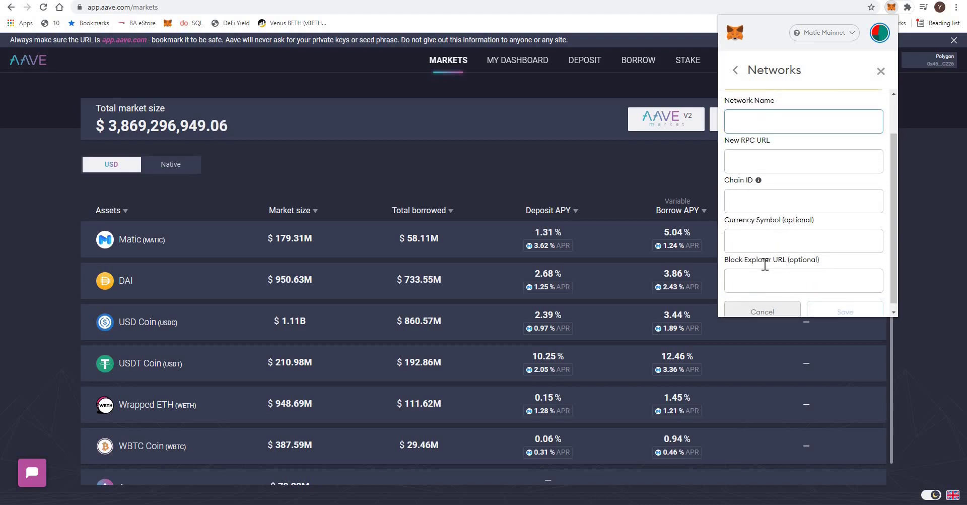
pyautogui.scroll(2, 766, 242)
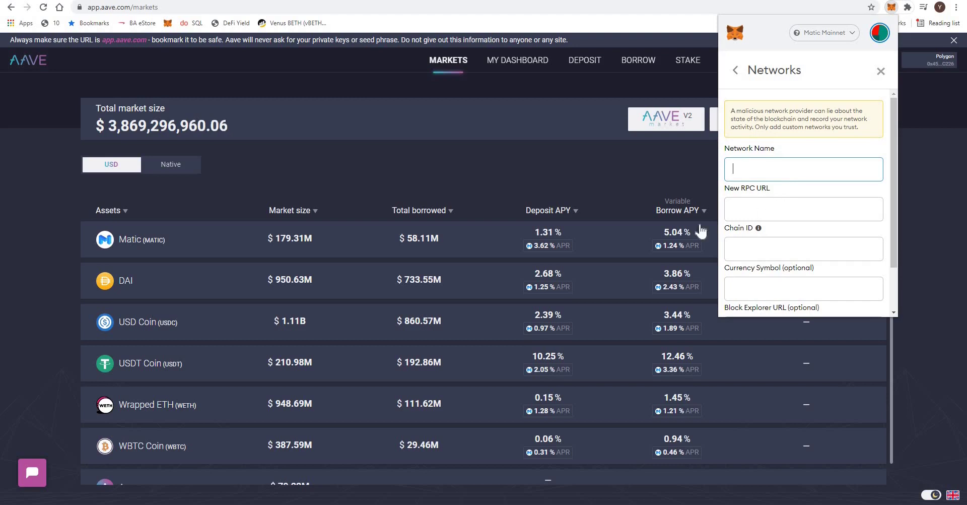
# Switch to the Matic docs page "Config Matic on Metamask" and examine the Matic Mainnet settings for the custom network form.
pyautogui.hotkey('ctrl', 'Tab')
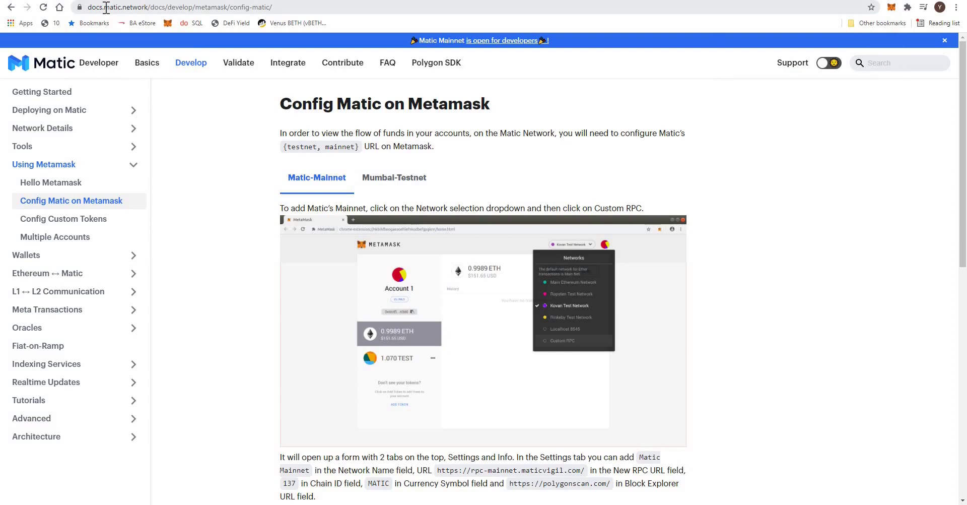
pyautogui.scroll(-3, 437, 120)
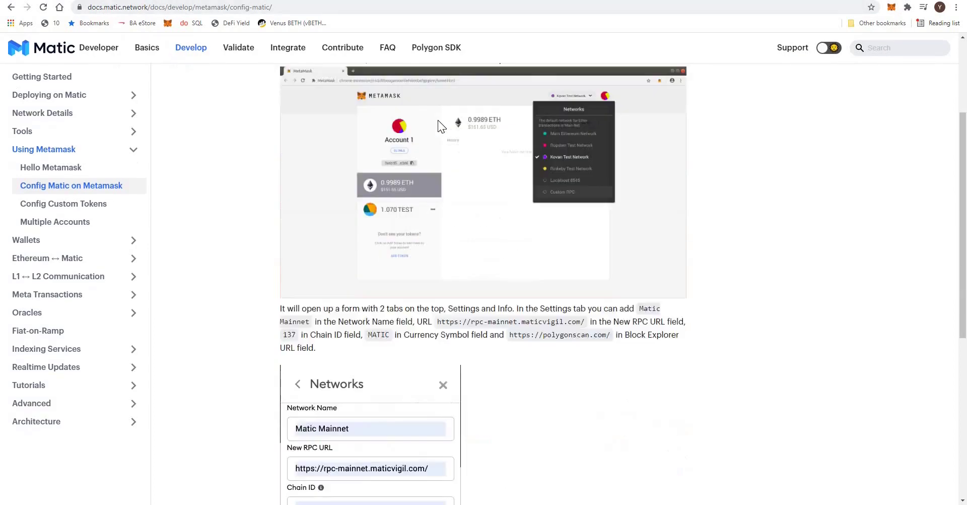
pyautogui.scroll(3, 437, 120)
pyautogui.moveTo(284, 103); pyautogui.dragTo(634, 152)
pyautogui.click(607, 148)
pyautogui.scroll(-2, 604, 148)
pyautogui.scroll(-4, 603, 147)
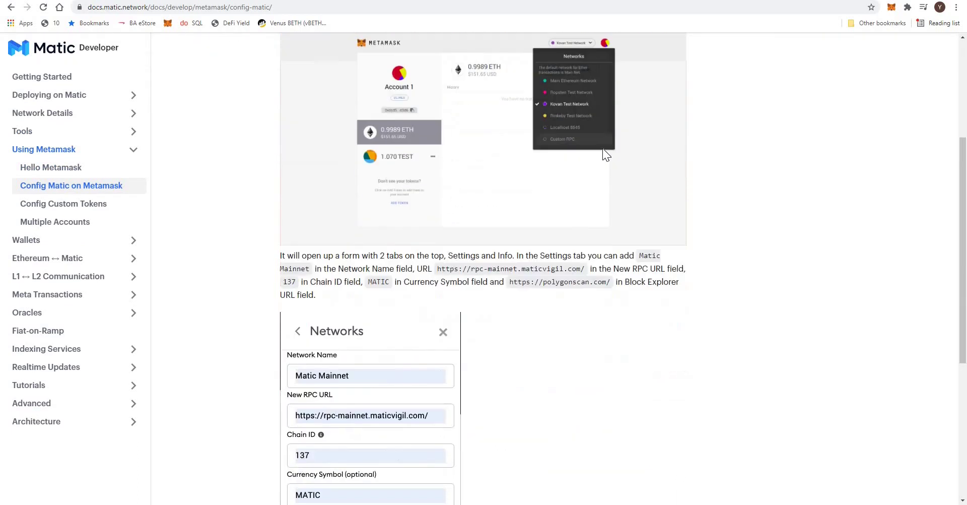
pyautogui.scroll(7, 302, 186)
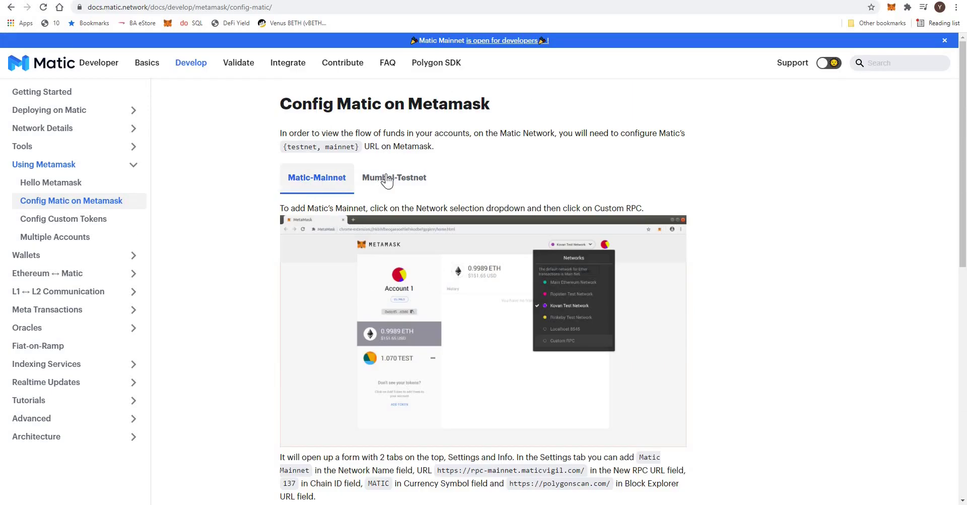
pyautogui.scroll(-6, 302, 187)
pyautogui.scroll(-2, 322, 181)
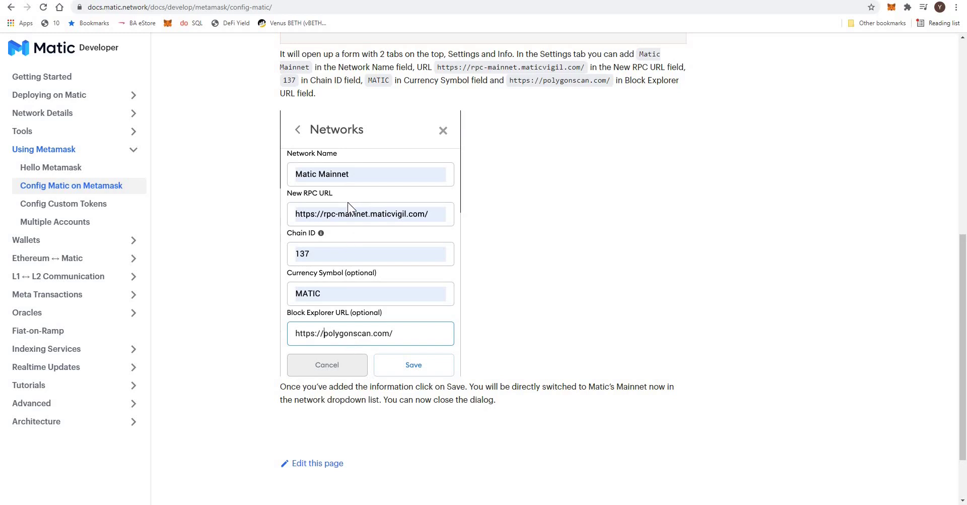
pyautogui.scroll(2, 351, 207)
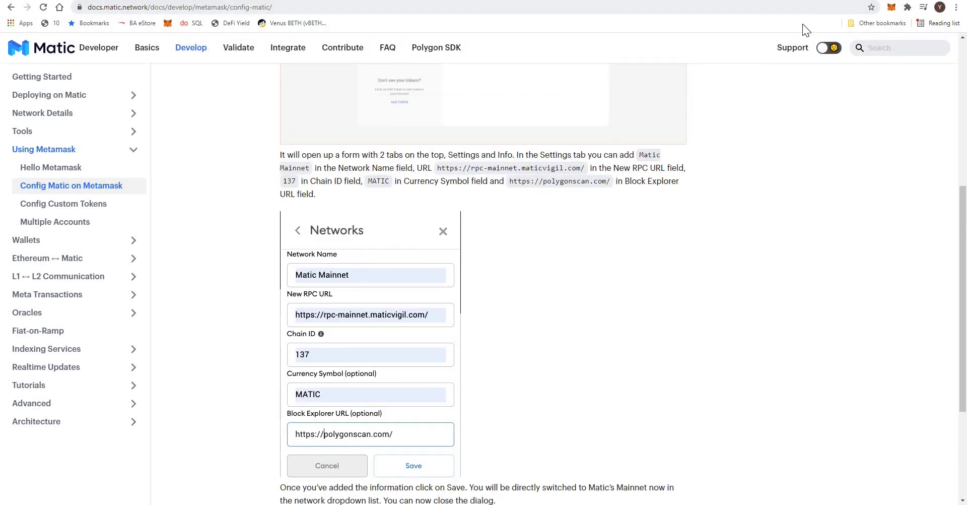
# Open MetaMask's Custom RPC network form, compare its fields with the Matic Mainnet settings in the docs, and close the wallet.
pyautogui.click(891, 7)
pyautogui.scroll(-3, 811, 227)
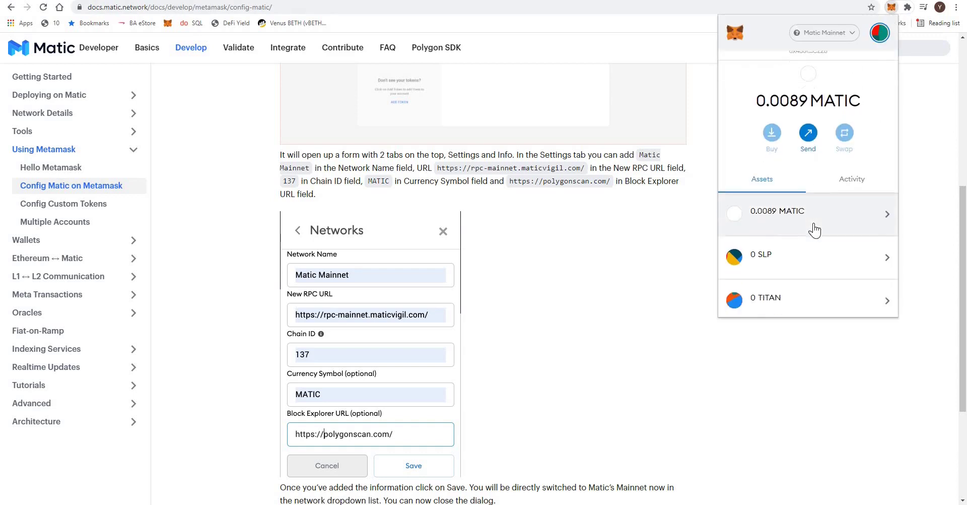
pyautogui.scroll(3, 826, 151)
pyautogui.click(824, 33)
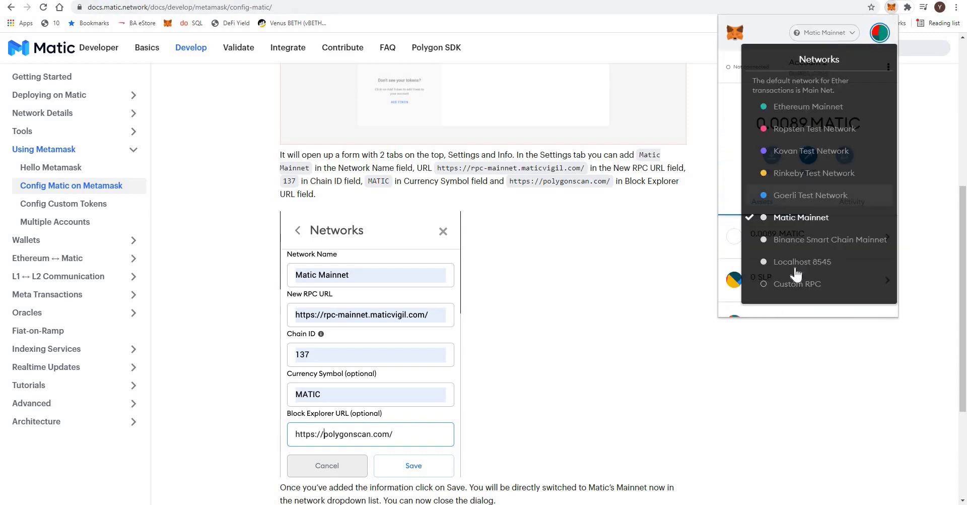
pyautogui.click(806, 285)
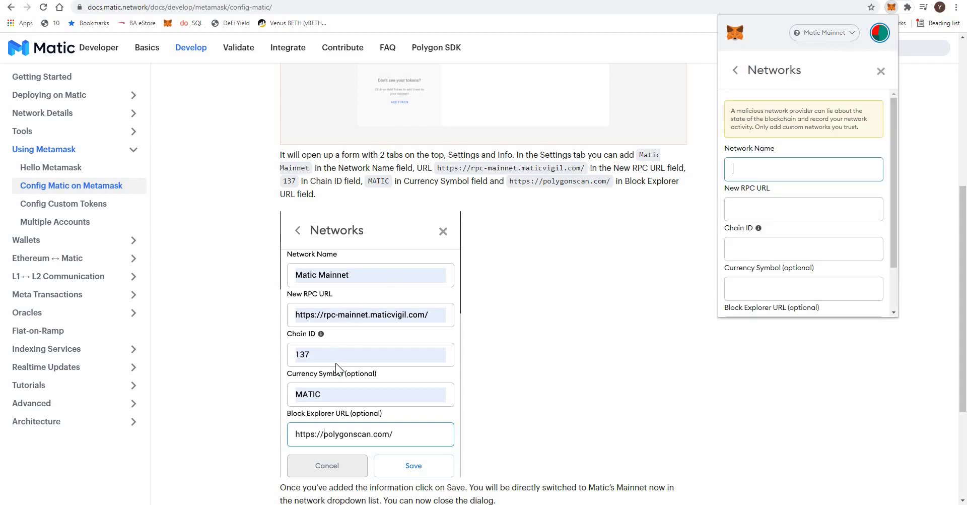
pyautogui.click(928, 122)
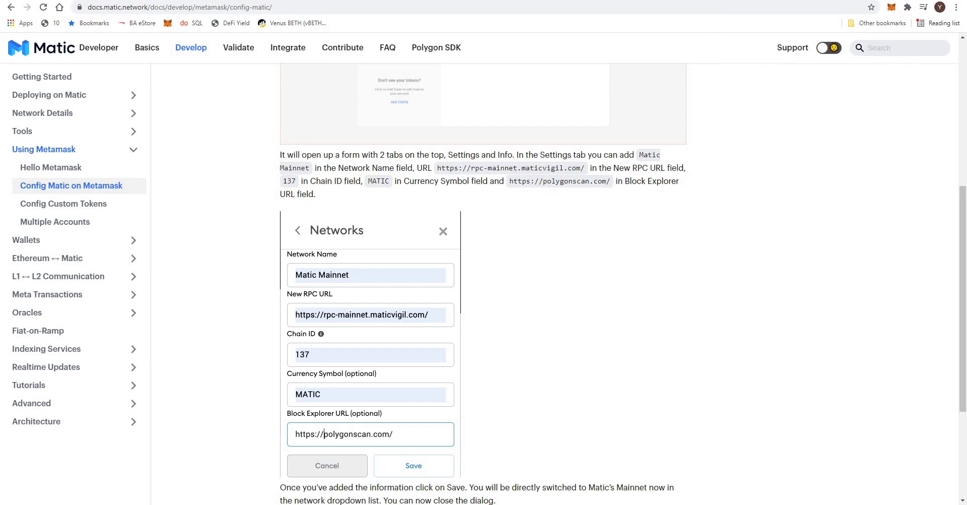
# Switch to the Aave markets page and examine the Polygon market's deposit and borrow rates and MATIC reward APRs for each asset.
pyautogui.hotkey('ctrl', 'Tab')
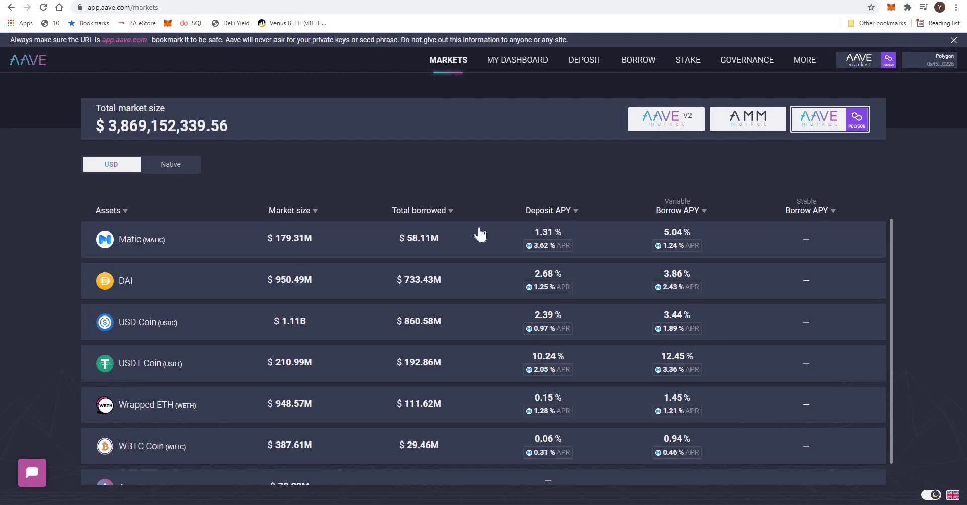
pyautogui.moveTo(533, 247)
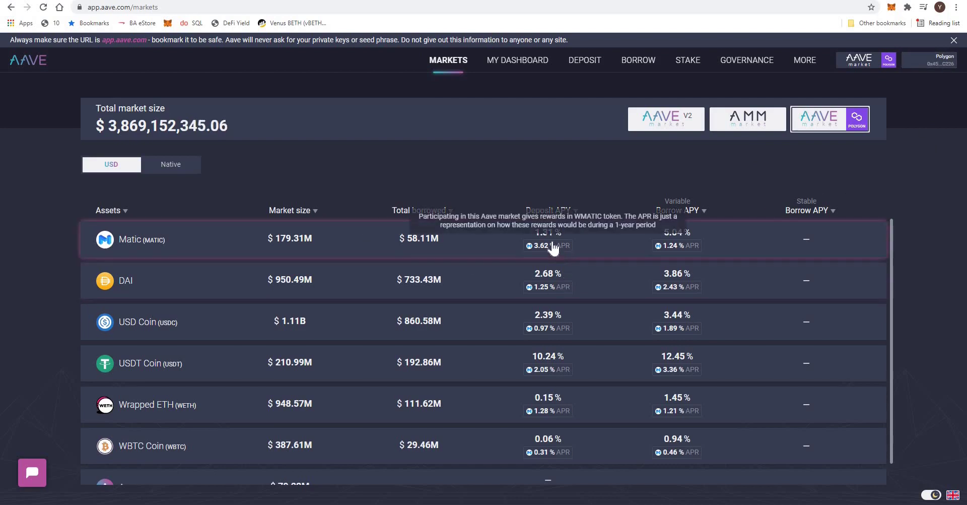
pyautogui.scroll(-1, 533, 247)
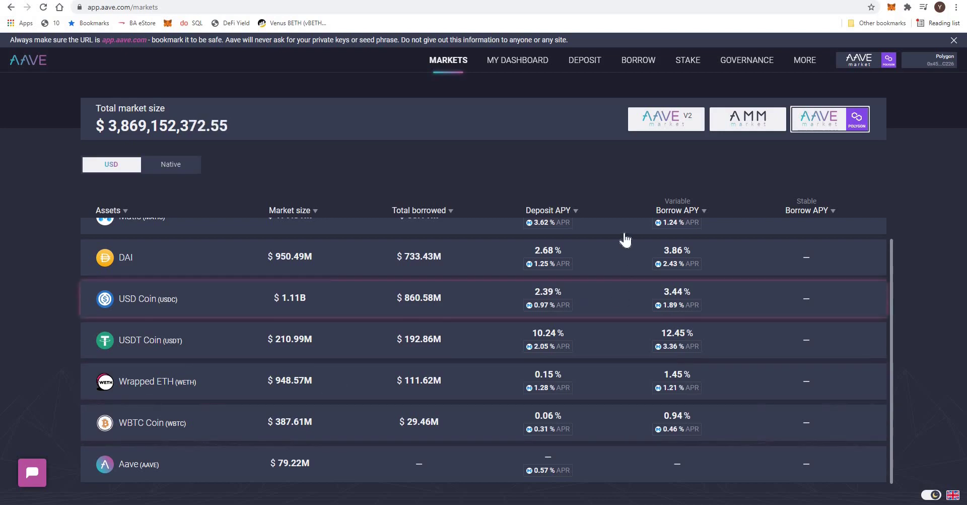
pyautogui.scroll(1, 627, 327)
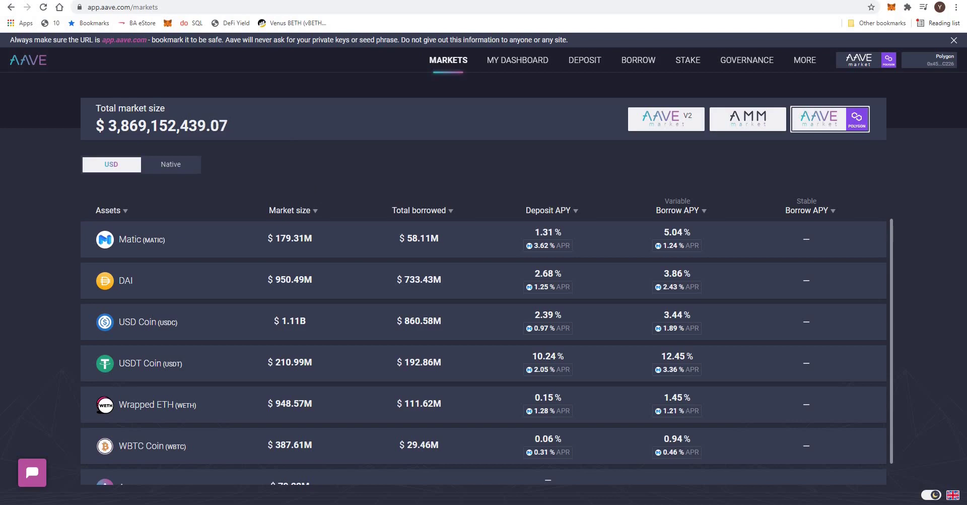
# Switch to the Polygon wallet bridge page and log in with MetaMask, signing the signature request.
pyautogui.click(302, 0)
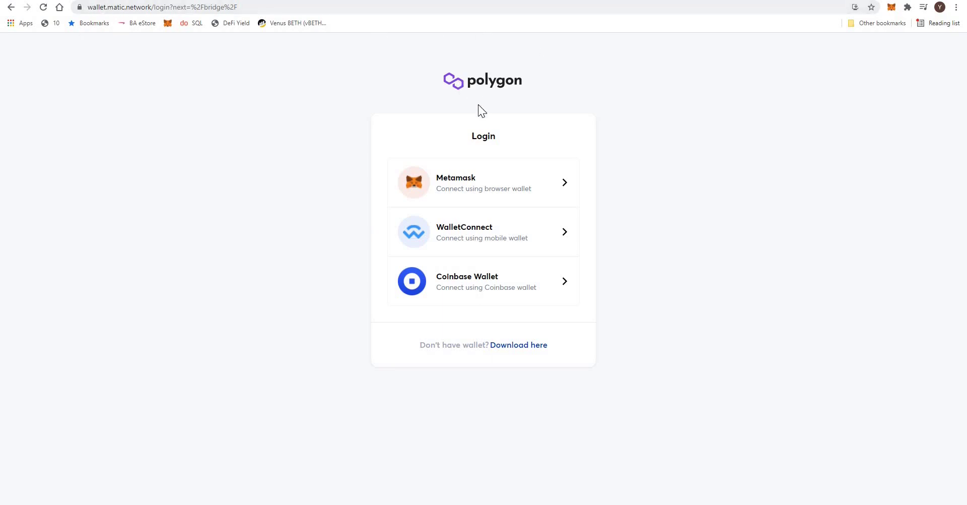
pyautogui.click(488, 181)
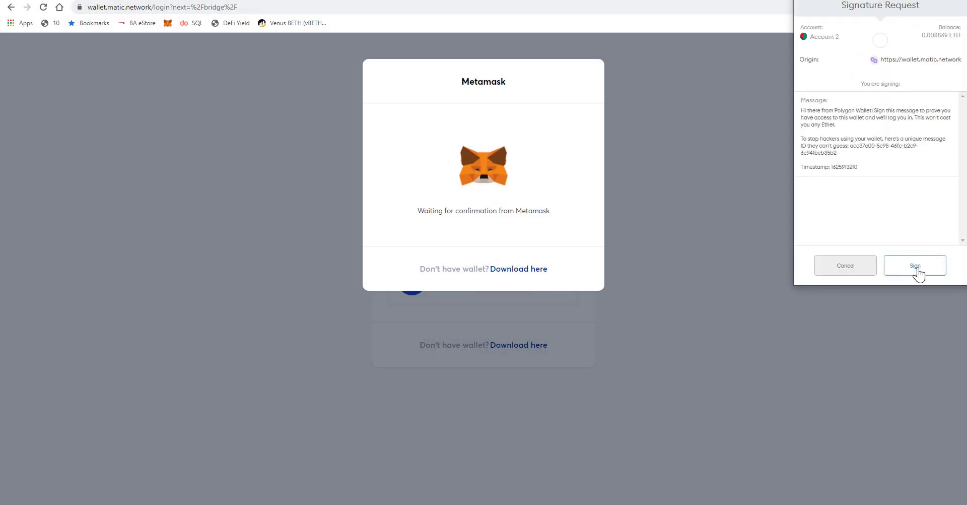
pyautogui.click(917, 266)
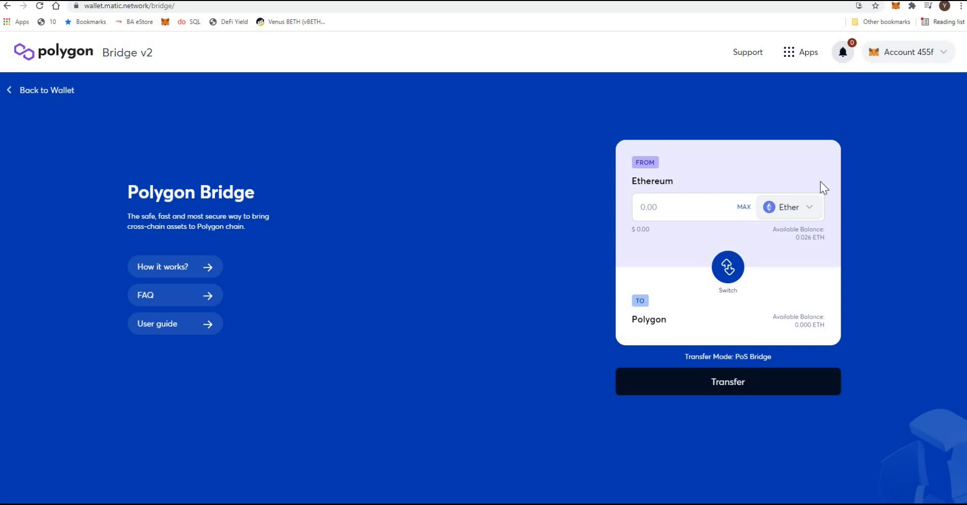
# Choose Wrapped BTC as the token to transfer from Ethereum to Polygon.
pyautogui.click(800, 207)
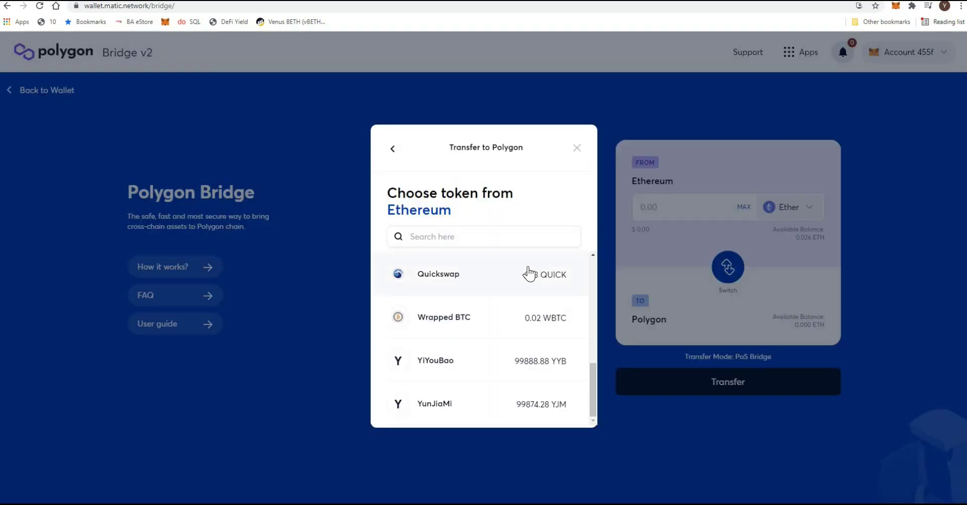
pyautogui.scroll(3, 524, 277)
pyautogui.scroll(3, 550, 304)
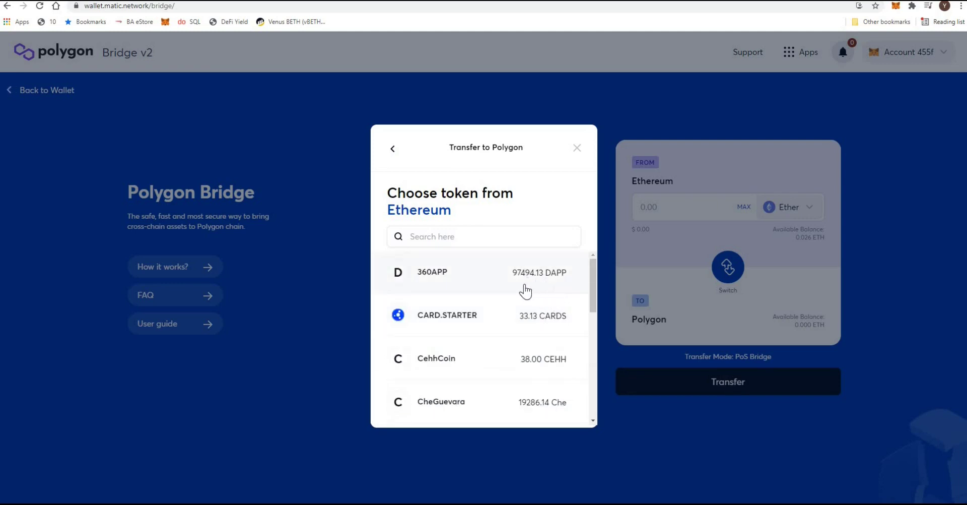
pyautogui.scroll(-1, 524, 286)
pyautogui.scroll(-5, 525, 285)
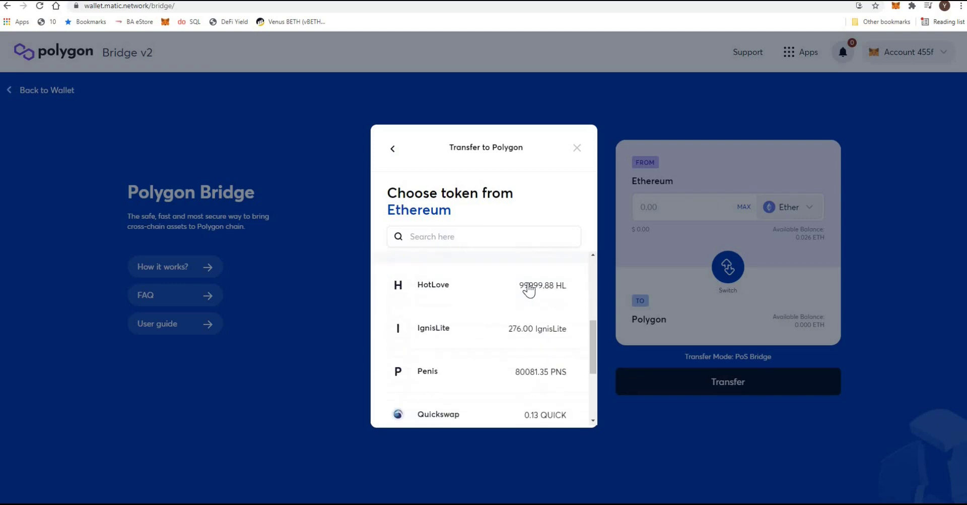
pyautogui.scroll(-1, 528, 290)
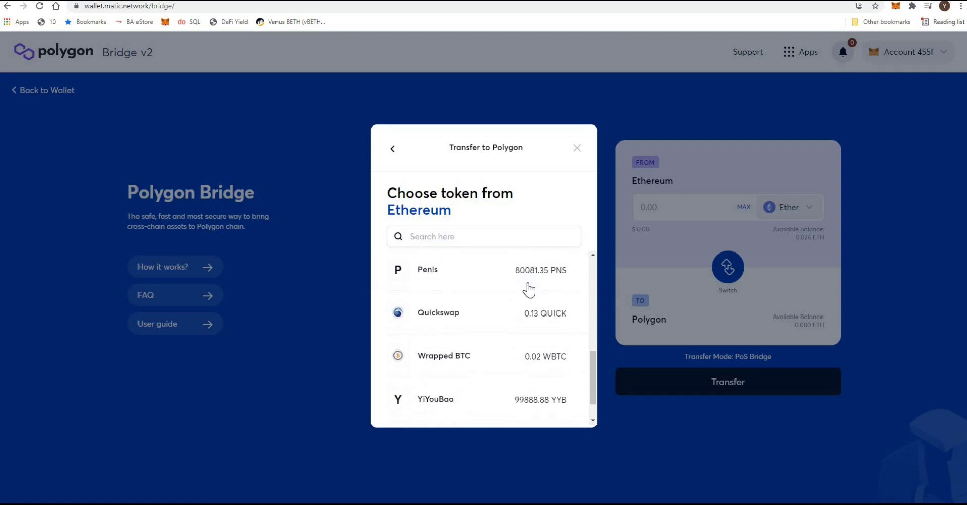
pyautogui.click(472, 365)
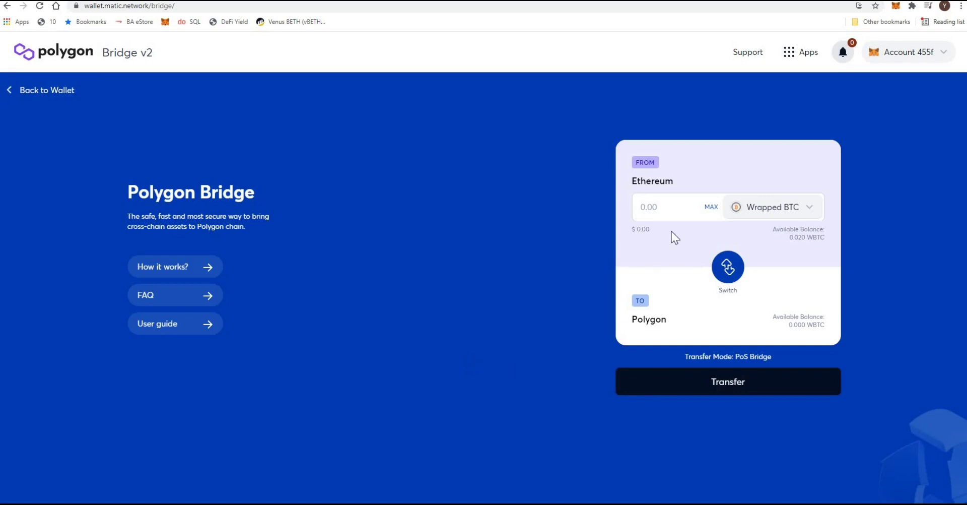
# Start a transfer of the maximum 0.01997059 Wrapped BTC to Polygon and accept the support notice and gas fee overview.
pyautogui.click(709, 208)
pyautogui.click(743, 385)
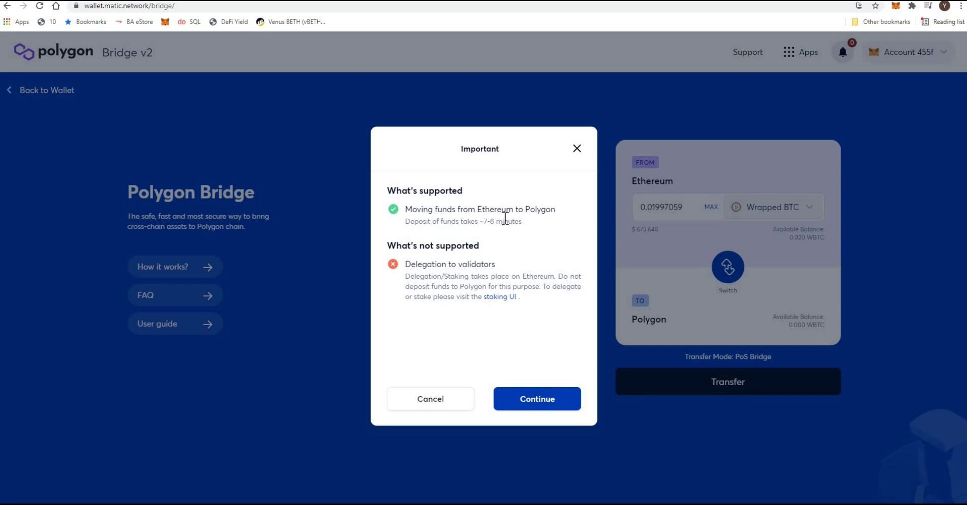
pyautogui.click(543, 406)
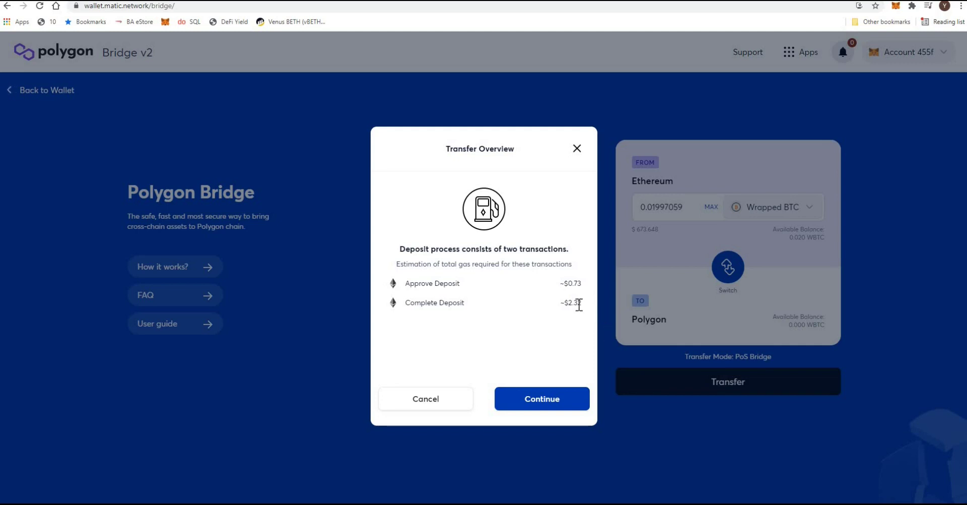
pyautogui.click(547, 398)
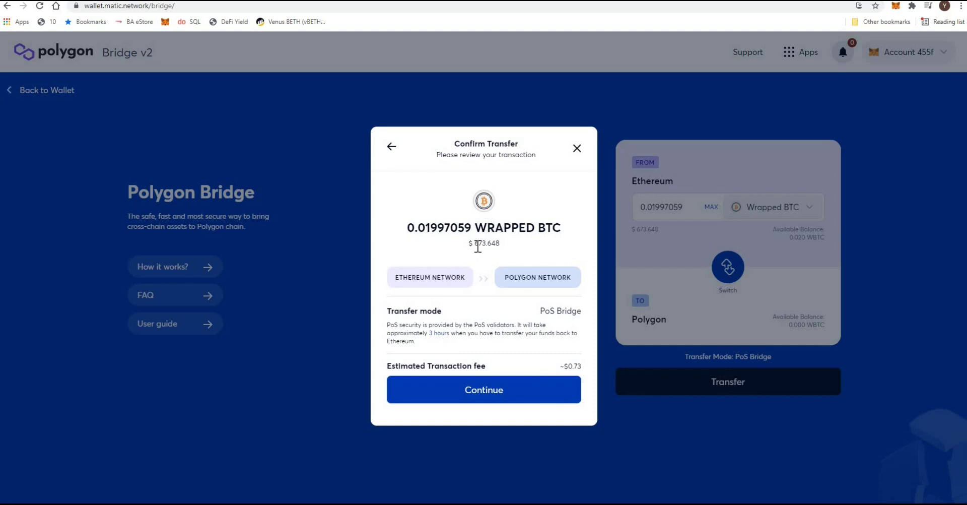
# Try to proceed with the Wrapped BTC transfer after reviewing its dollar value in the confirmation dialog.
pyautogui.moveTo(475, 243); pyautogui.dragTo(496, 244)
pyautogui.click(502, 244)
pyautogui.click(488, 393)
pyautogui.doubleClick(485, 409)
pyautogui.click(499, 409)
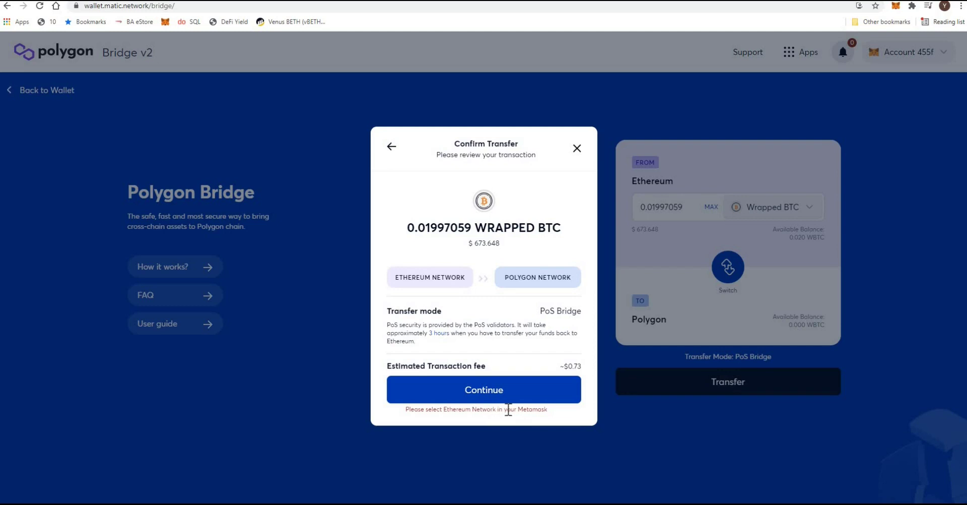
# Switch the MetaMask wallet's network to Ethereum Mainnet and close the wallet.
pyautogui.click(896, 7)
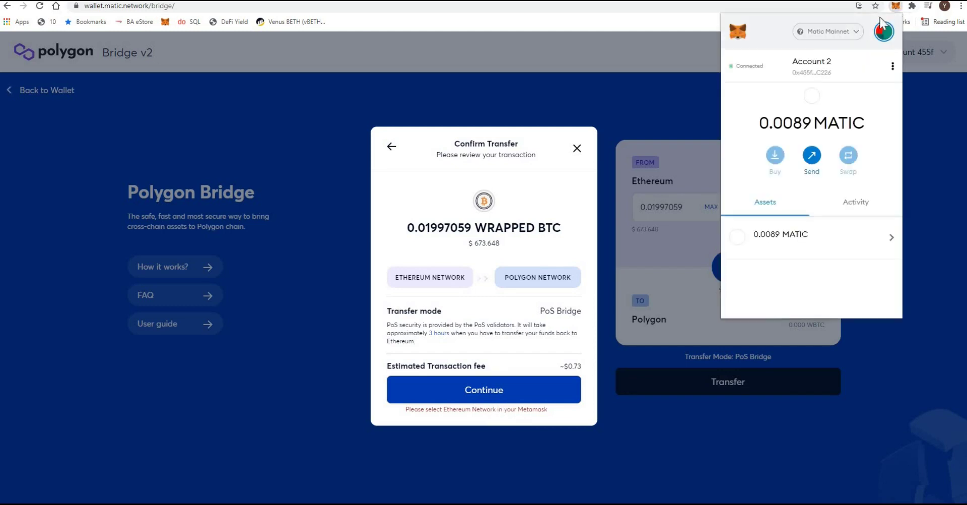
pyautogui.click(829, 32)
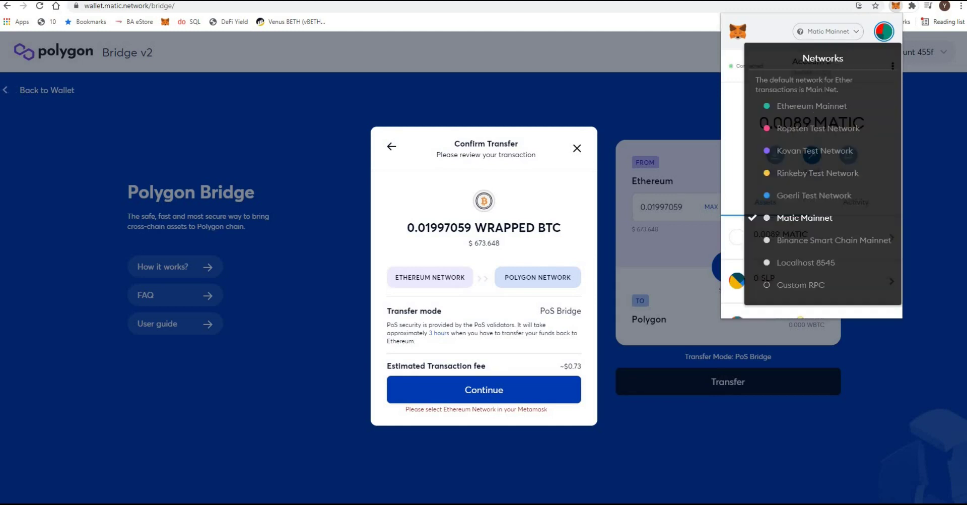
pyautogui.click(815, 106)
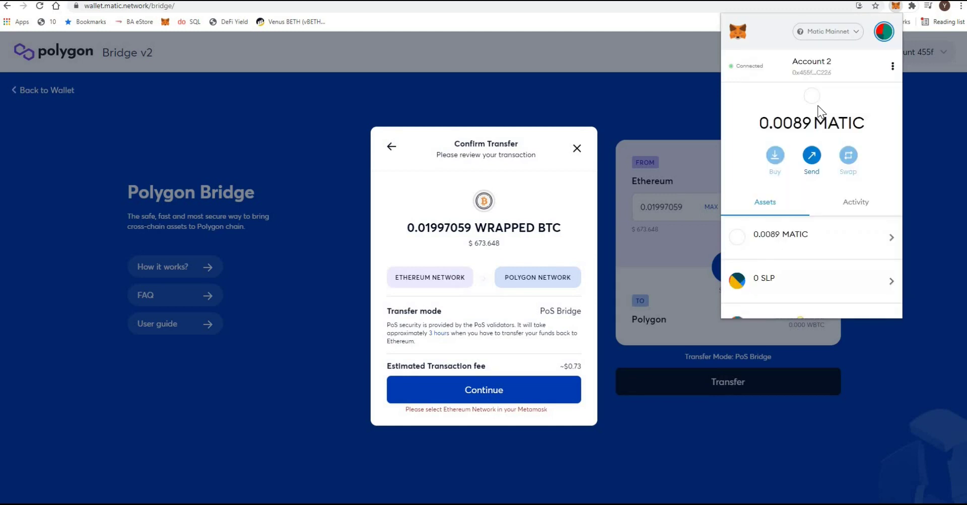
pyautogui.click(896, 8)
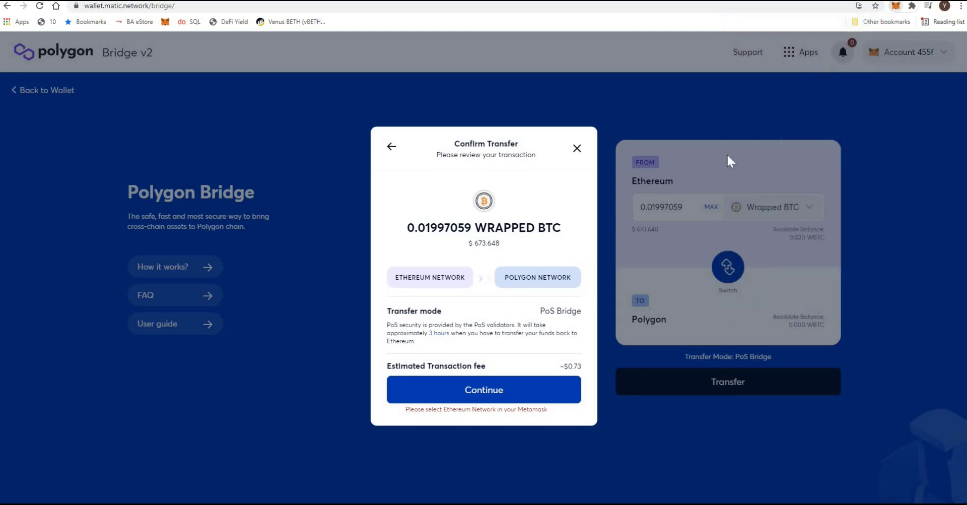
# Approve the bridge's WBTC spending and confirm the deposit transaction in MetaMask, closing the transfer progress dialog.
pyautogui.click(498, 395)
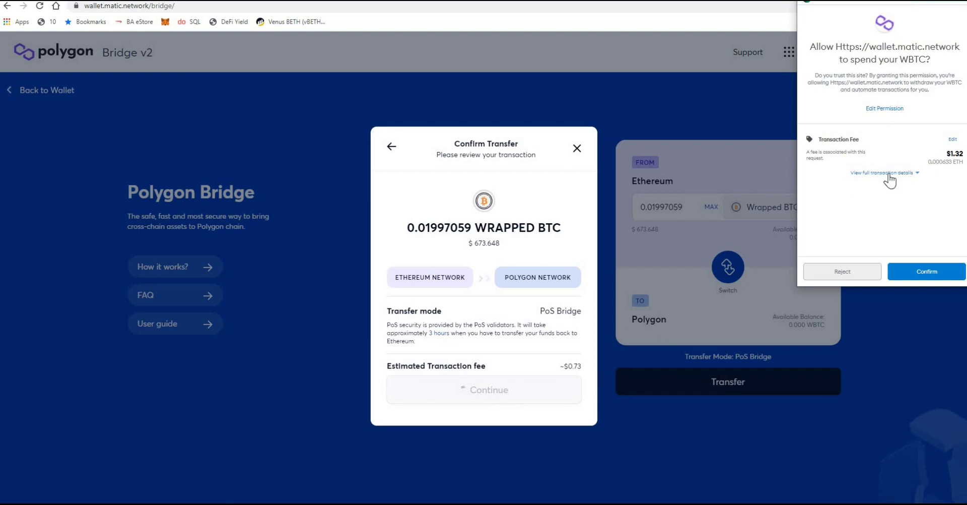
pyautogui.click(945, 280)
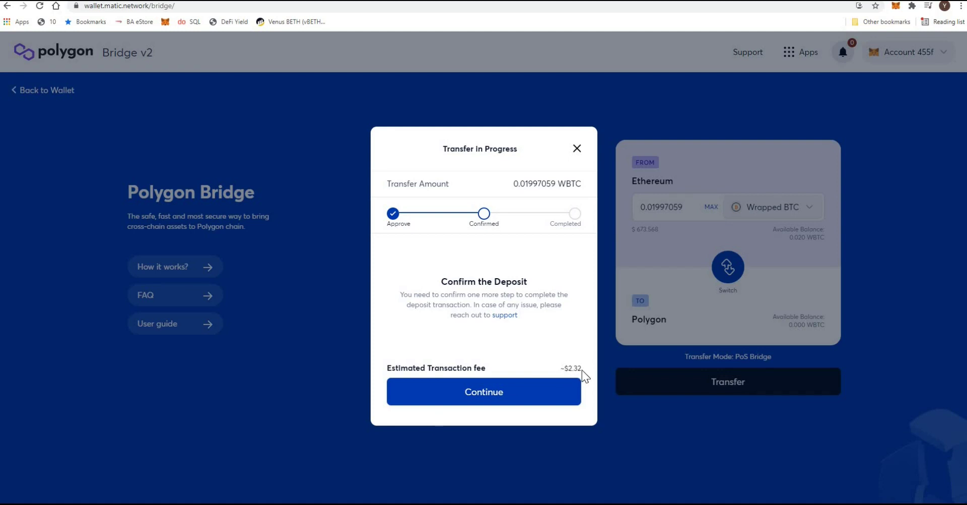
pyautogui.click(505, 398)
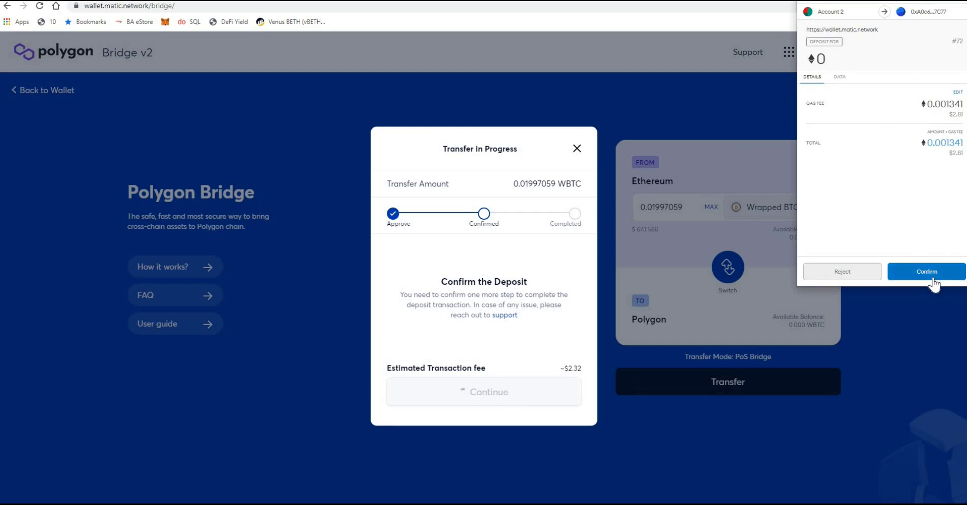
pyautogui.click(931, 275)
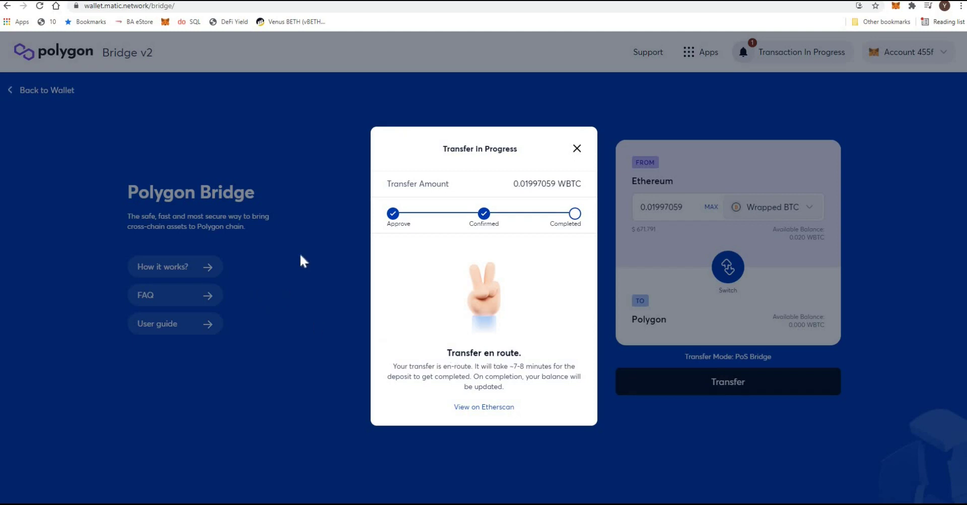
pyautogui.click(575, 151)
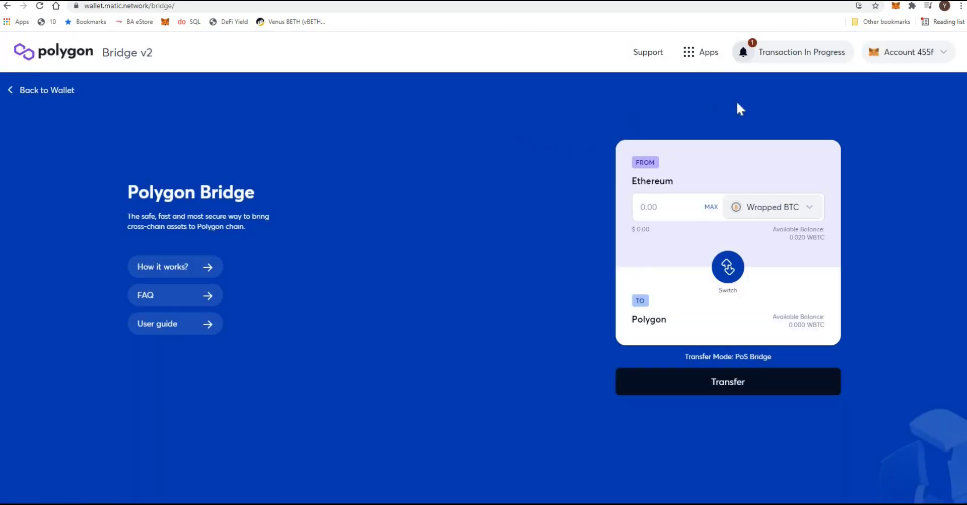
# Switch MetaMask's network back to Matic Mainnet and review the account's list of token assets.
pyautogui.click(897, 8)
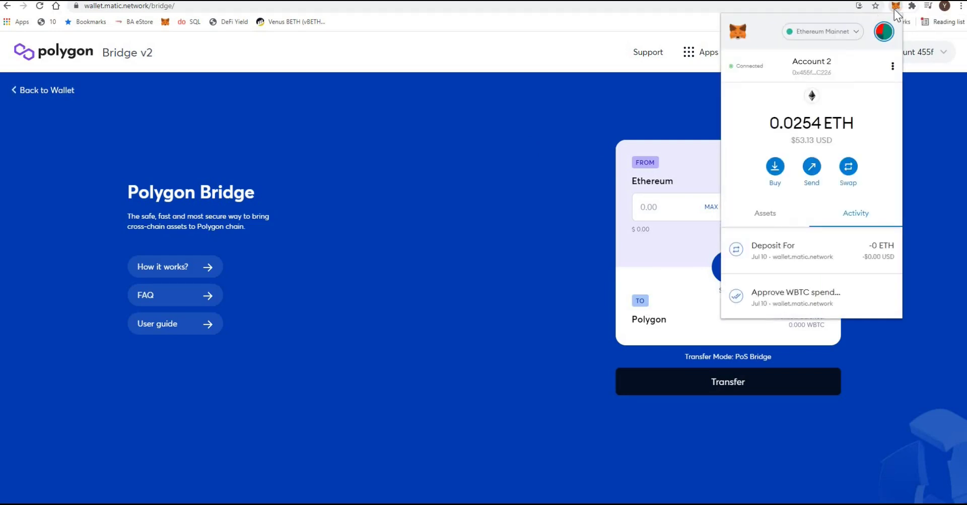
pyautogui.click(837, 32)
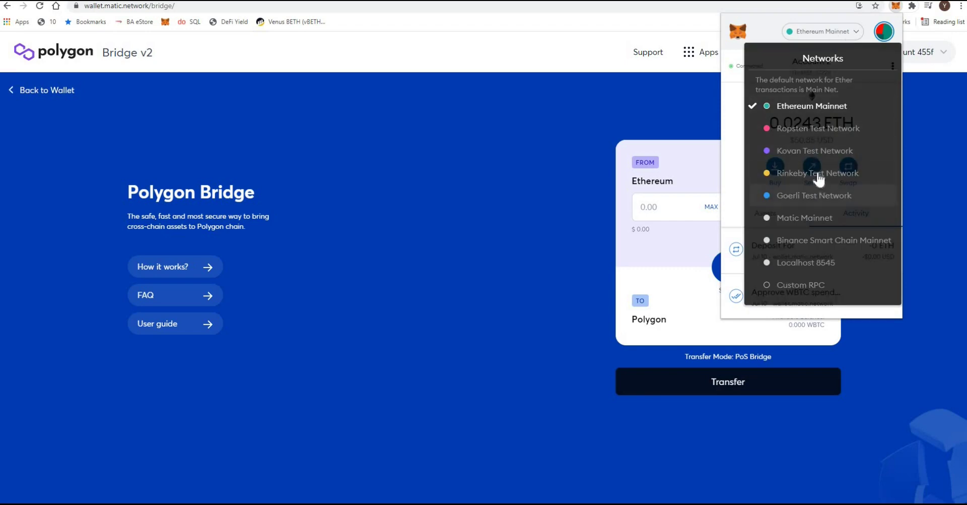
pyautogui.click(811, 218)
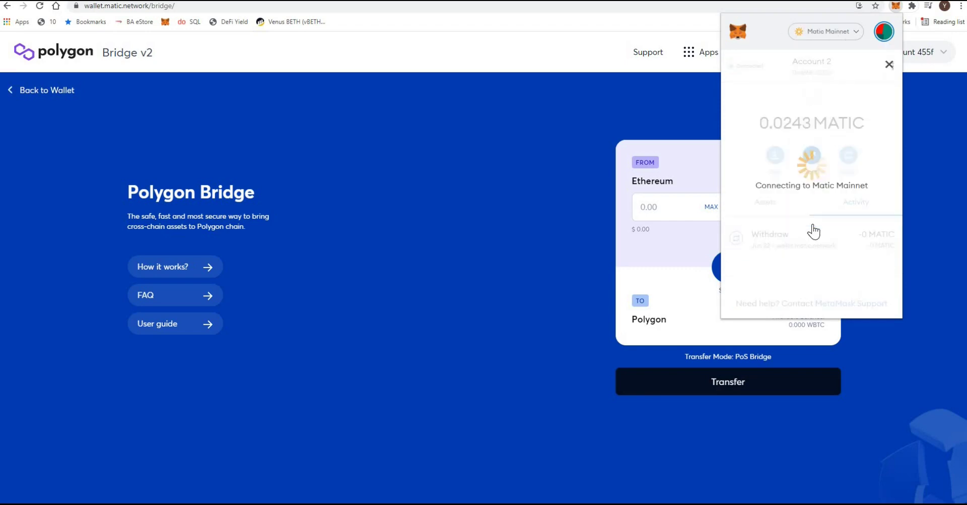
pyautogui.click(765, 208)
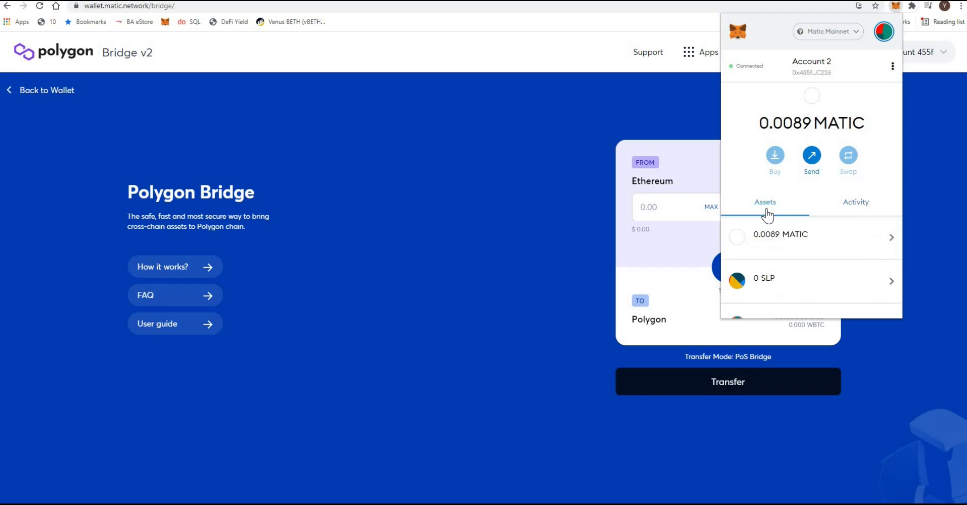
pyautogui.scroll(-1, 810, 249)
pyautogui.scroll(-2, 810, 248)
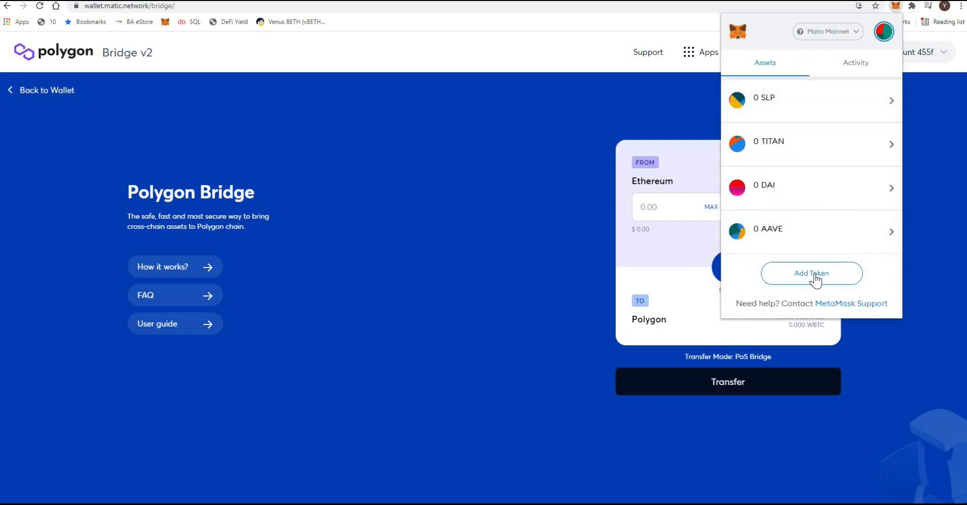
pyautogui.scroll(5, 814, 278)
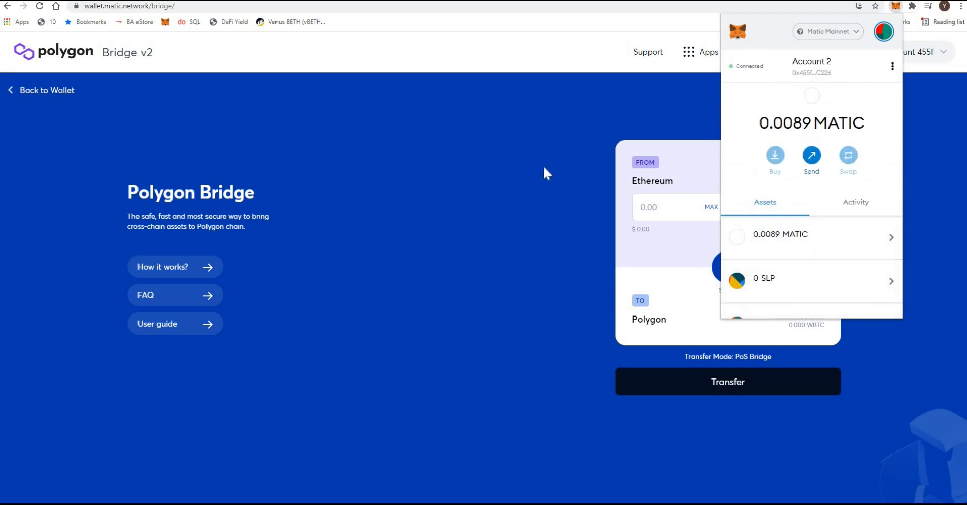
# Close the wallet, reverse the bridge direction to Polygon-to-Ethereum, and check the list of tokens available to transfer from Polygon.
pyautogui.click(579, 187)
pyautogui.click(728, 267)
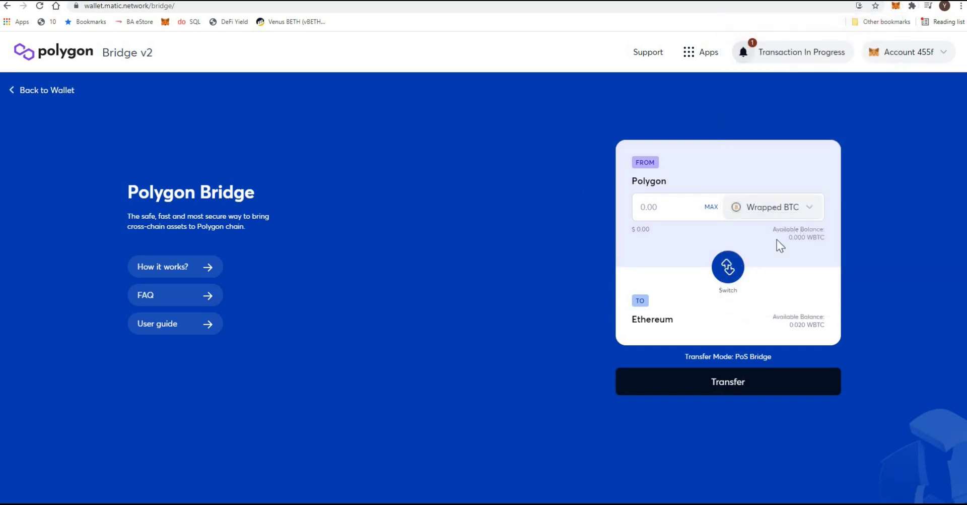
pyautogui.click(789, 208)
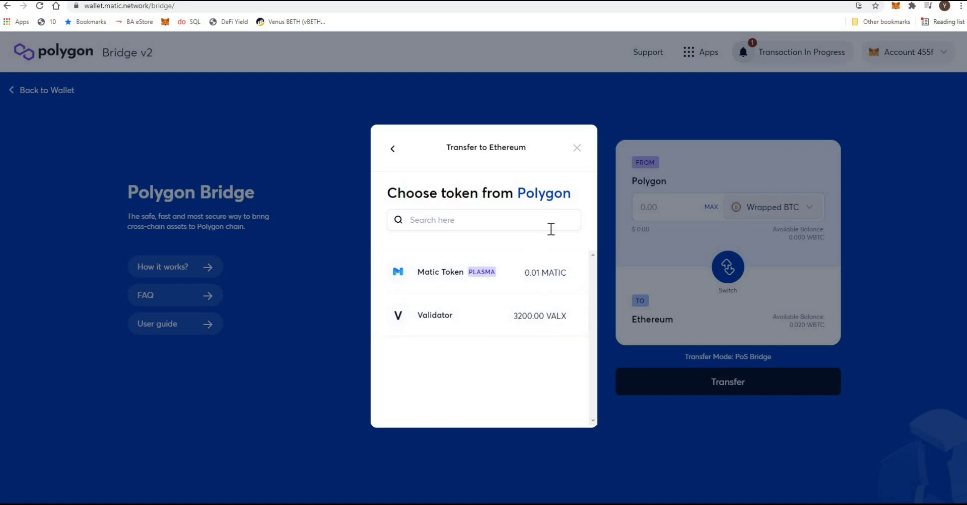
pyautogui.click(577, 148)
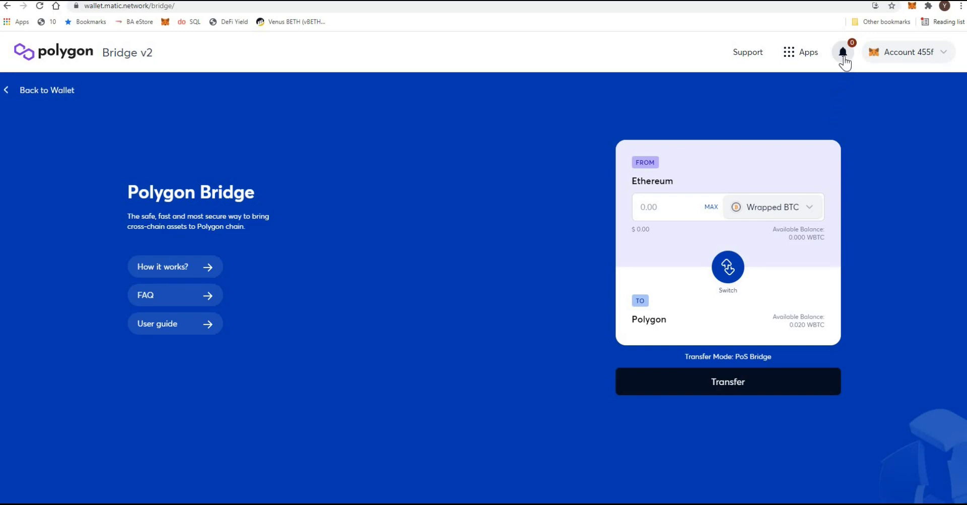
# Check the status of the WBTC deposit to Polygon in the bridge's transaction notifications.
pyautogui.click(845, 60)
pyautogui.click(843, 58)
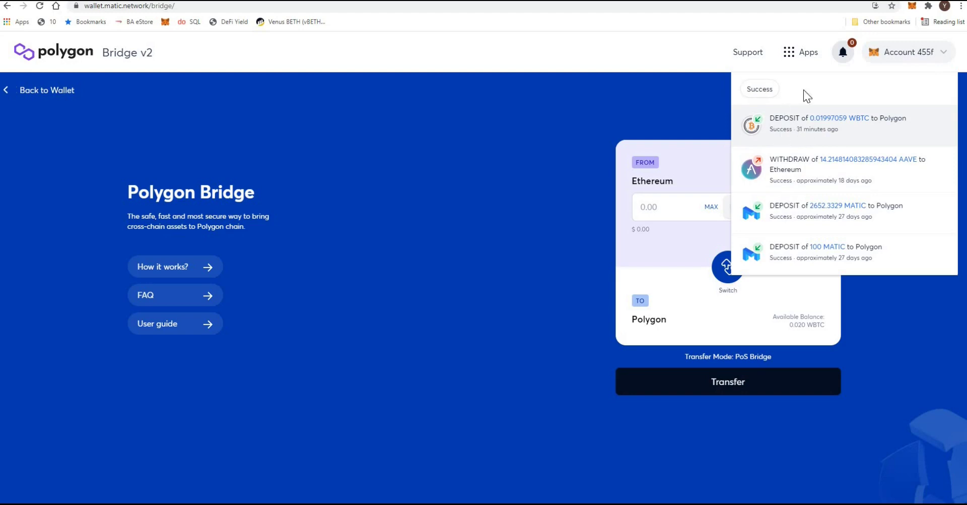
pyautogui.click(774, 118)
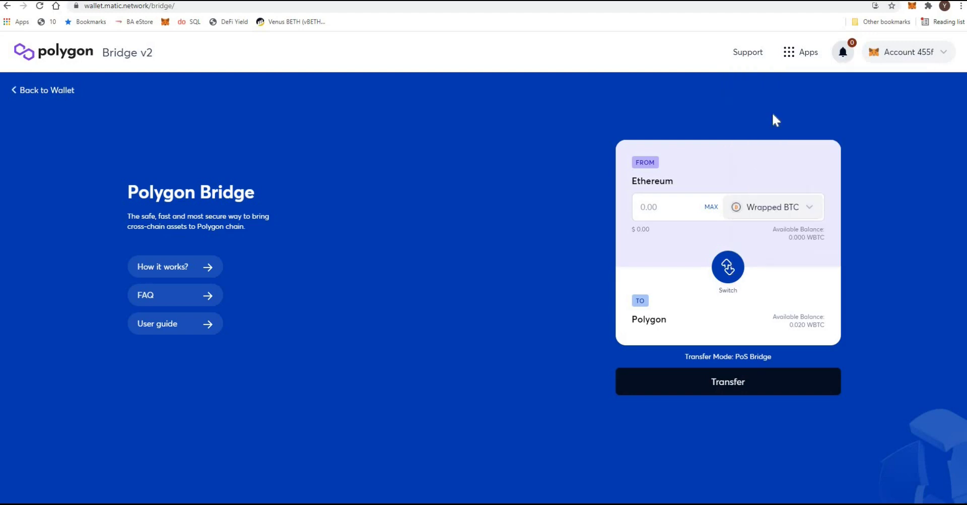
pyautogui.click(842, 56)
pyautogui.click(842, 56)
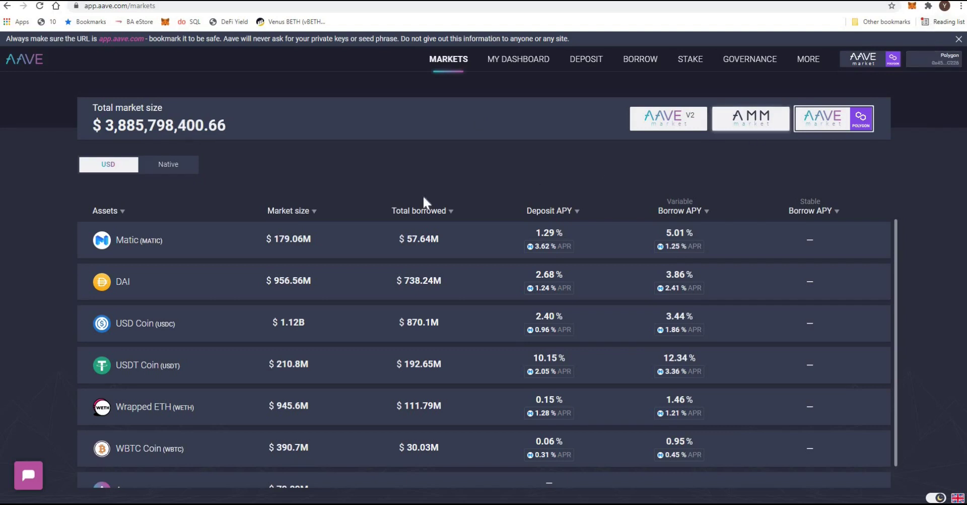
# Look through the assets in Aave's Polygon market and open the WBTC Coin reserve overview.
pyautogui.scroll(-1, 237, 418)
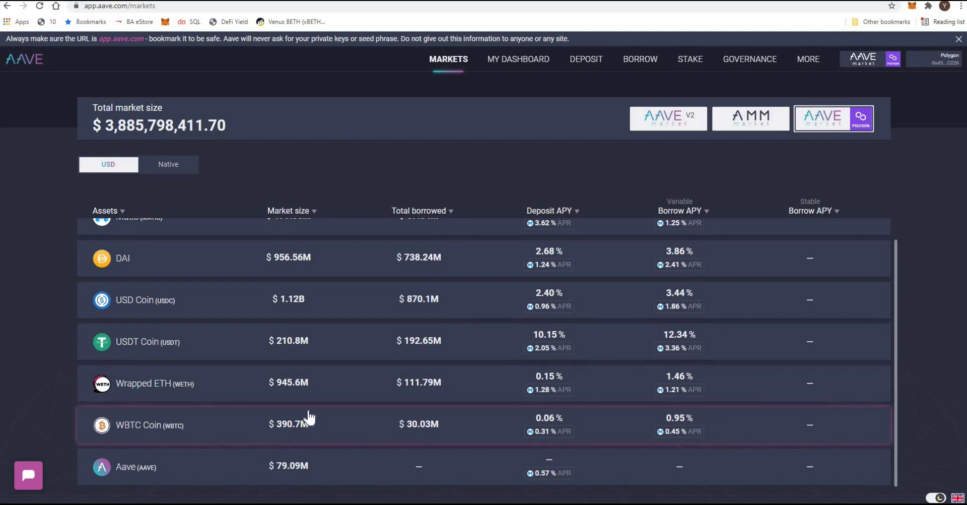
pyautogui.scroll(1, 311, 414)
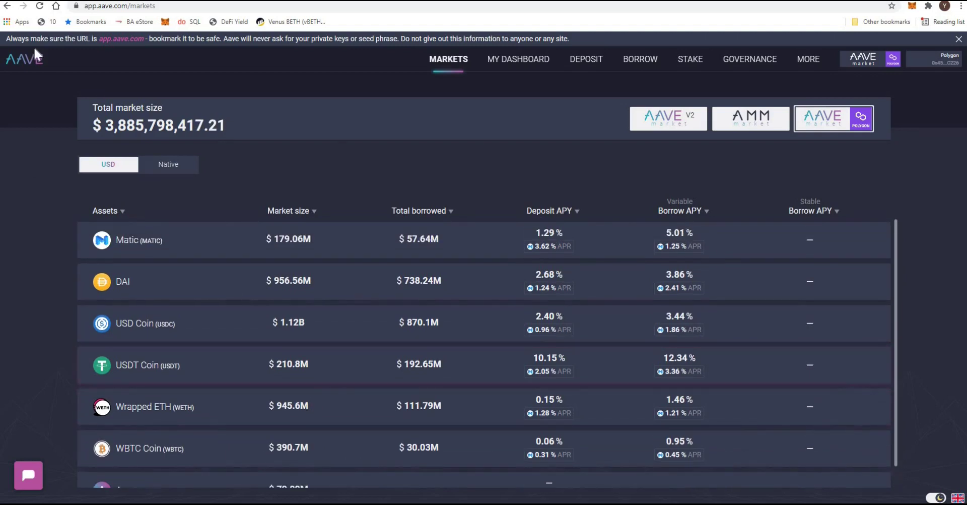
pyautogui.scroll(-1, 292, 356)
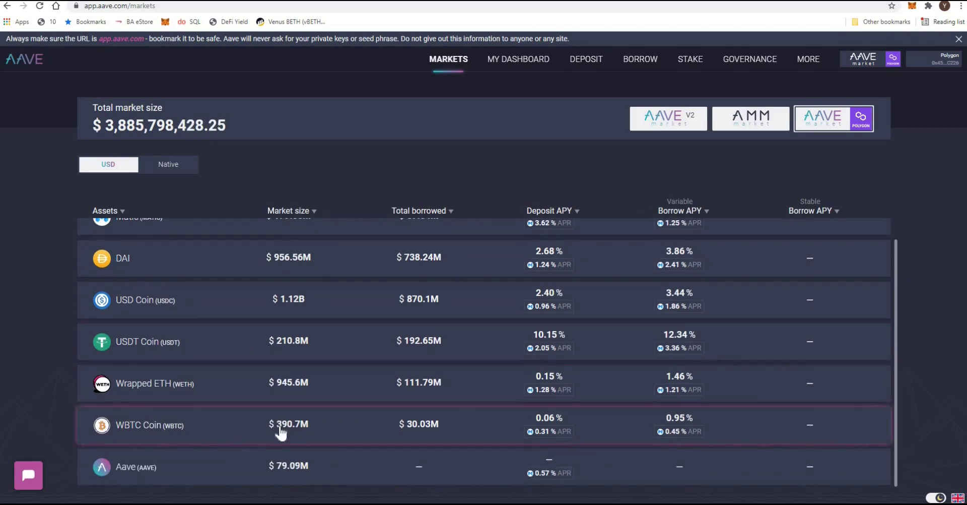
pyautogui.click(478, 427)
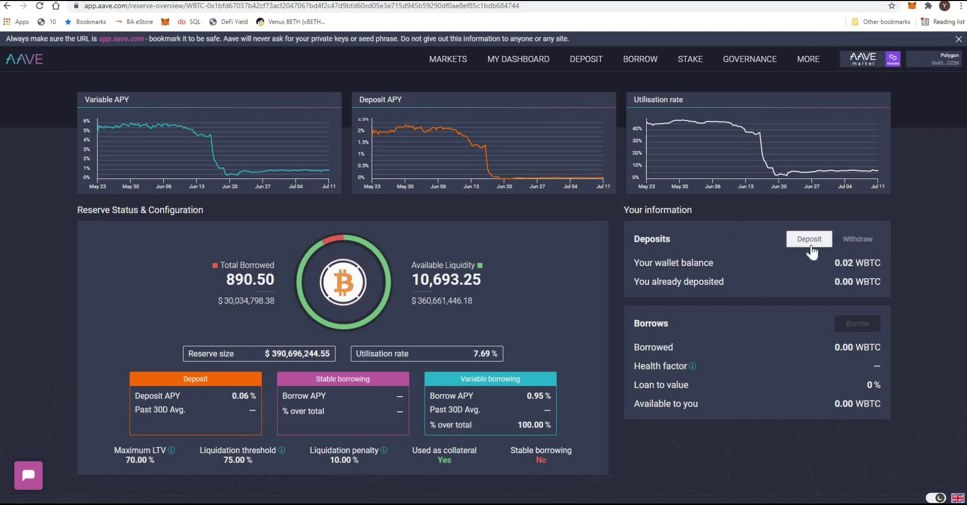
# Start a WBTC deposit for the maximum amount of 0.01997059 and request the spending approval.
pyautogui.click(809, 241)
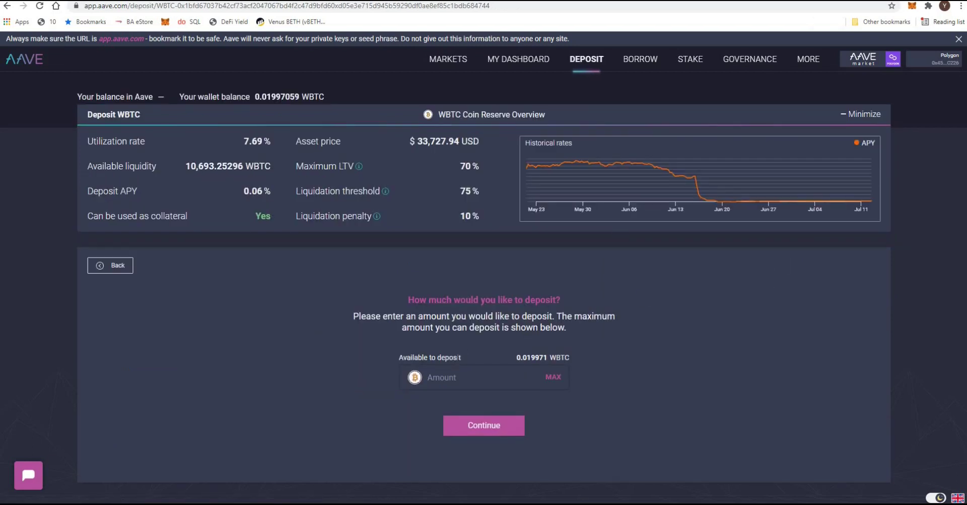
pyautogui.click(553, 377)
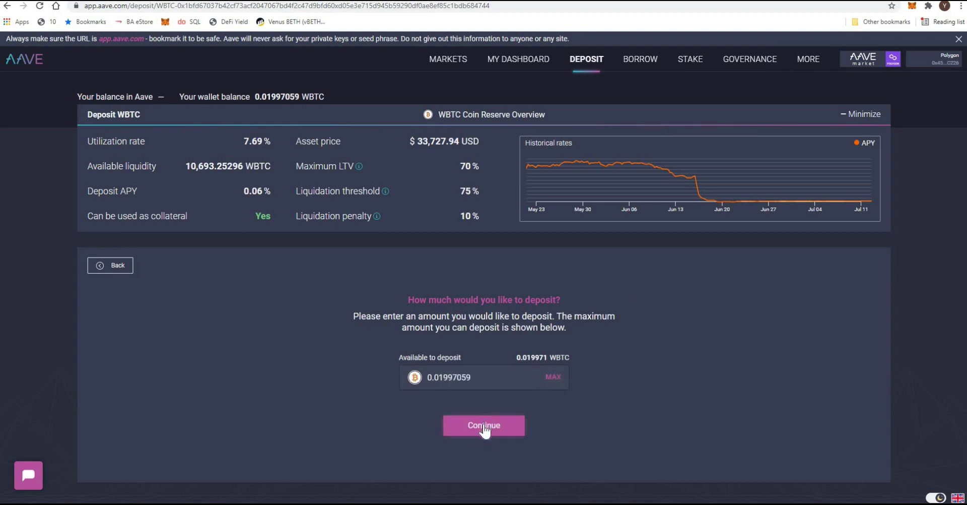
pyautogui.click(486, 427)
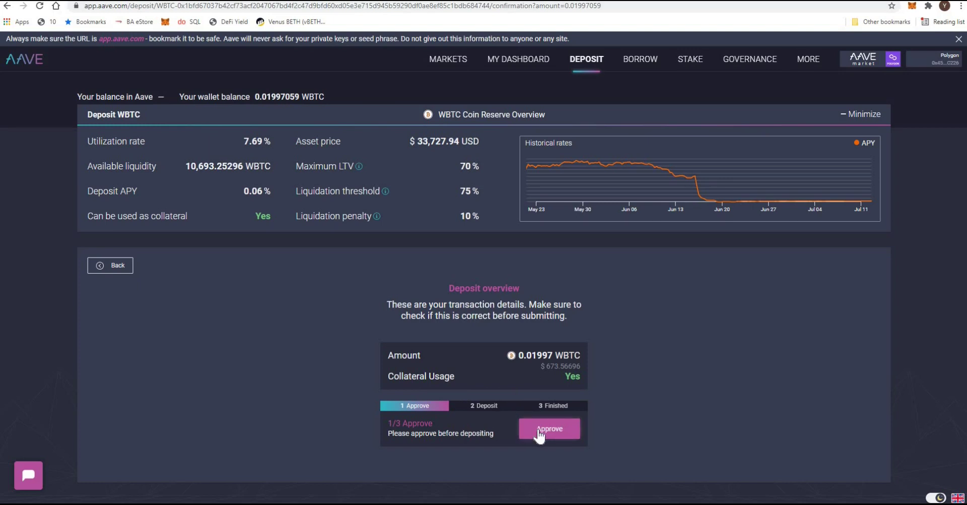
pyautogui.click(539, 431)
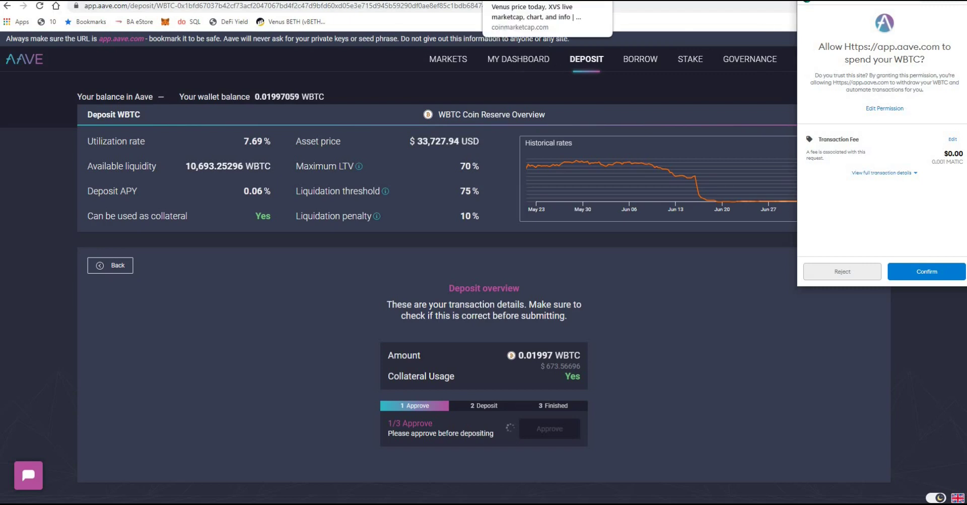
# Switch to CoinMarketCap, search for "POLY", and open the Polygon (MATIC) page to check its price.
pyautogui.click(544, 1)
pyautogui.scroll(10, 741, 98)
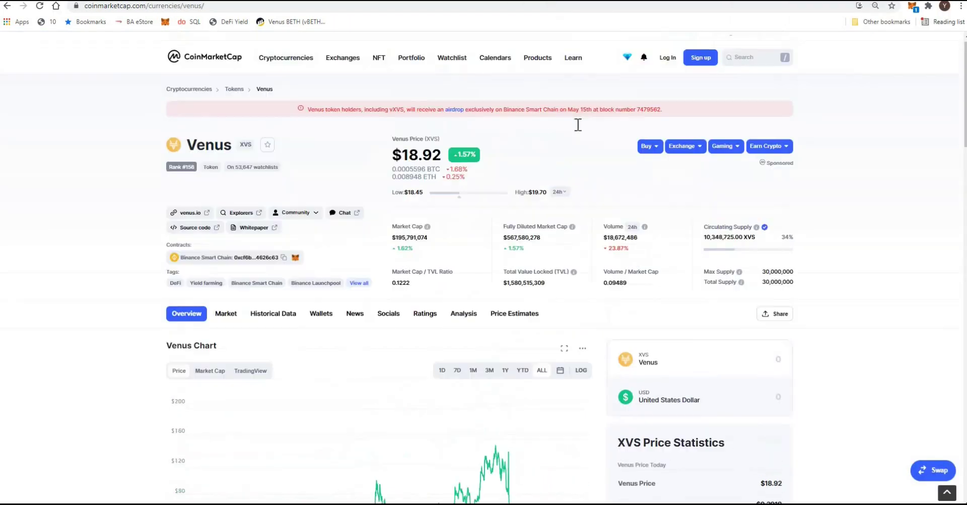
pyautogui.click(733, 65)
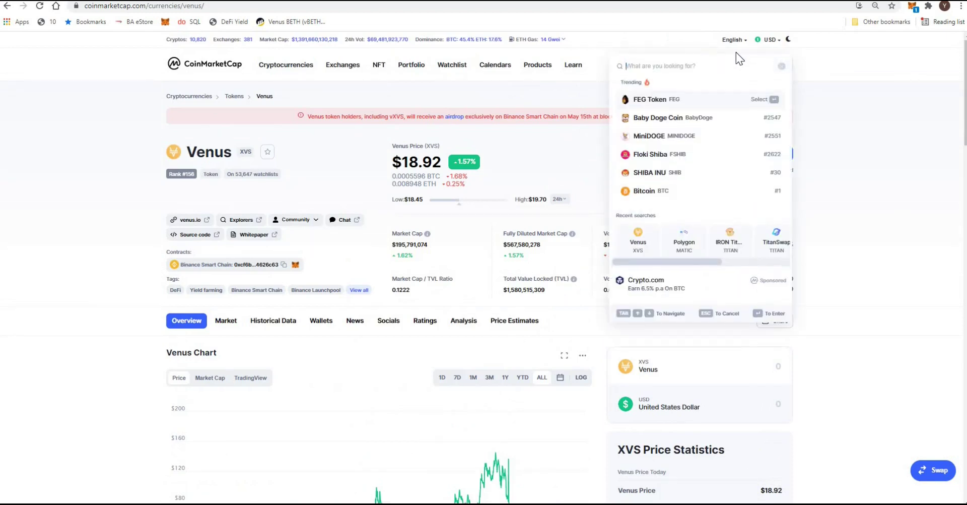
pyautogui.write('POLY')
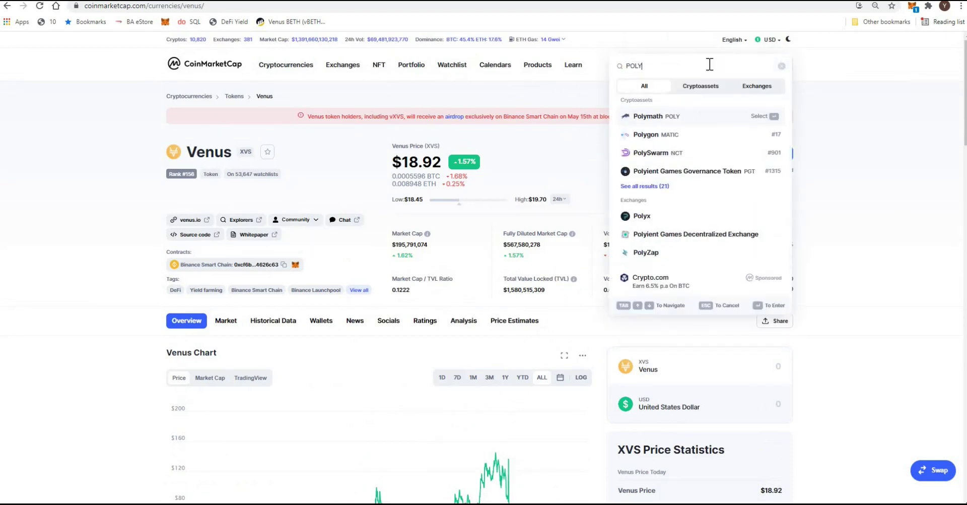
pyautogui.click(653, 134)
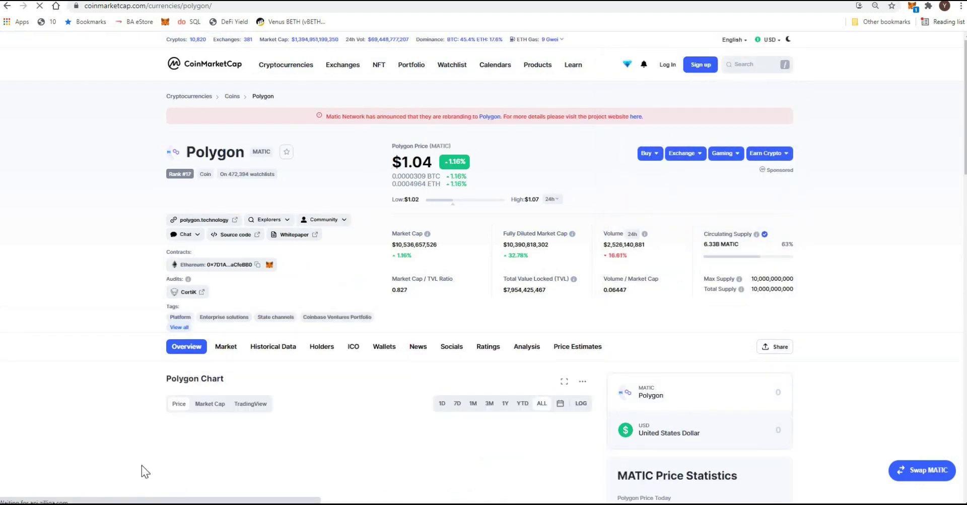
# Open the Calculator and begin multiplying the MATIC price of 1.04 by the approval's transaction fee.
pyautogui.press('super')
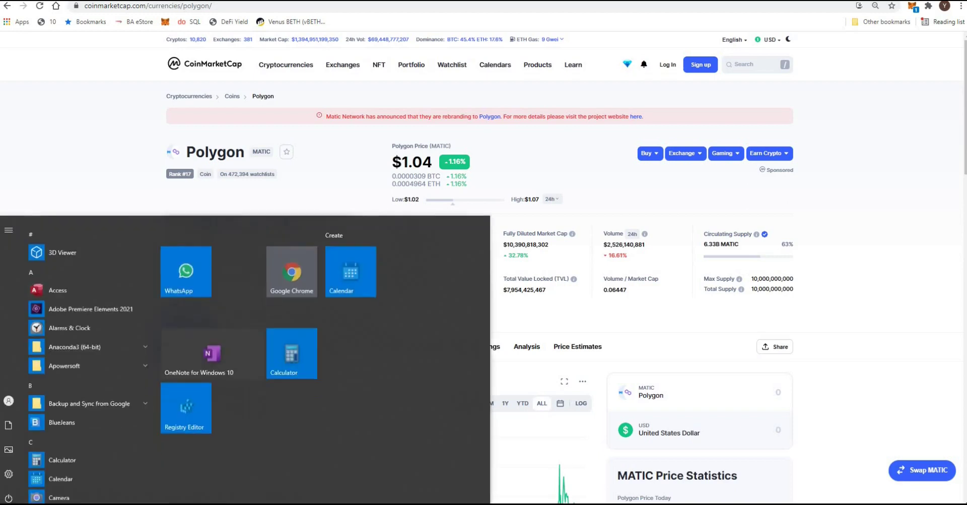
pyautogui.click(305, 347)
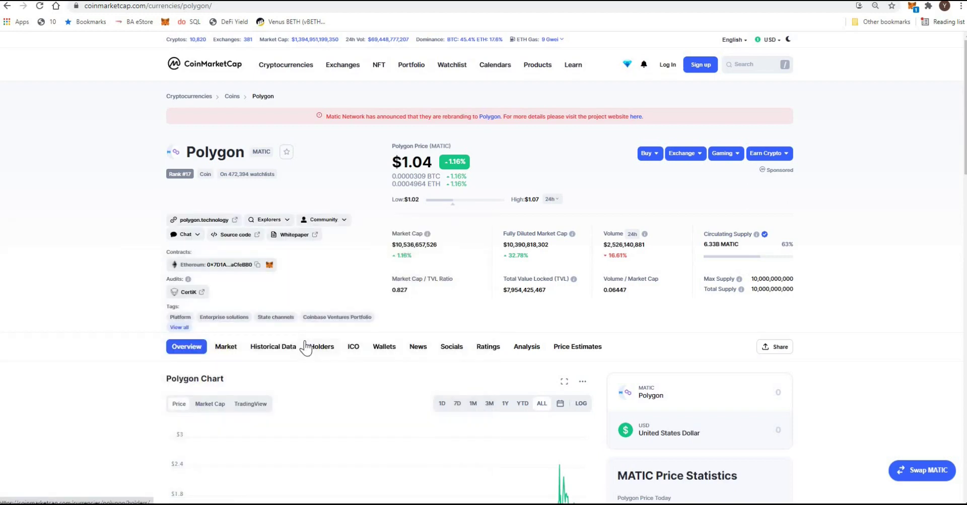
pyautogui.click(306, 347)
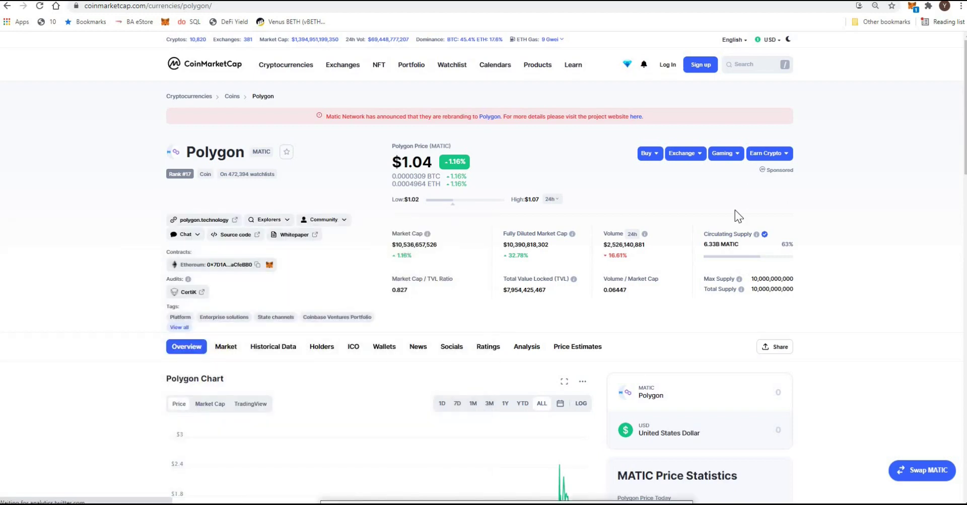
pyautogui.moveTo(648, 126); pyautogui.dragTo(605, 101)
pyautogui.click(591, 388)
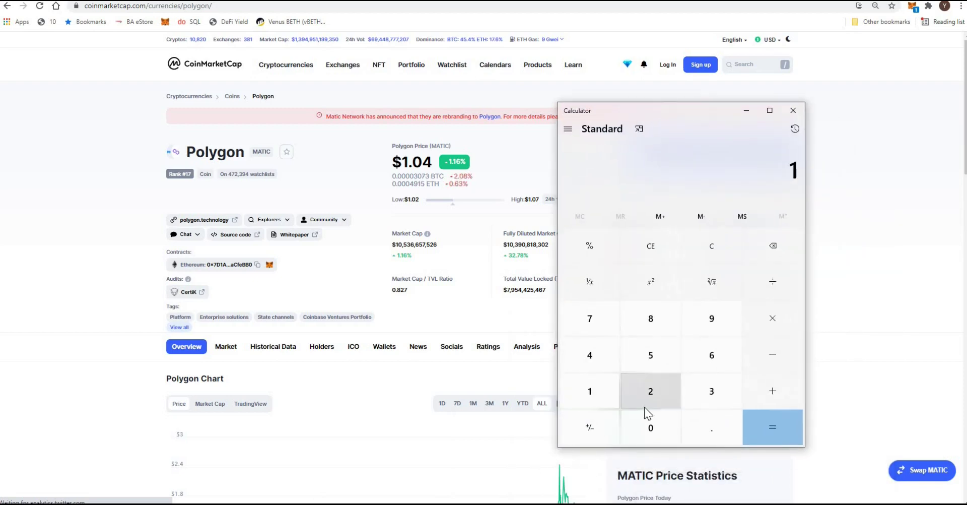
pyautogui.click(697, 422)
pyautogui.click(652, 425)
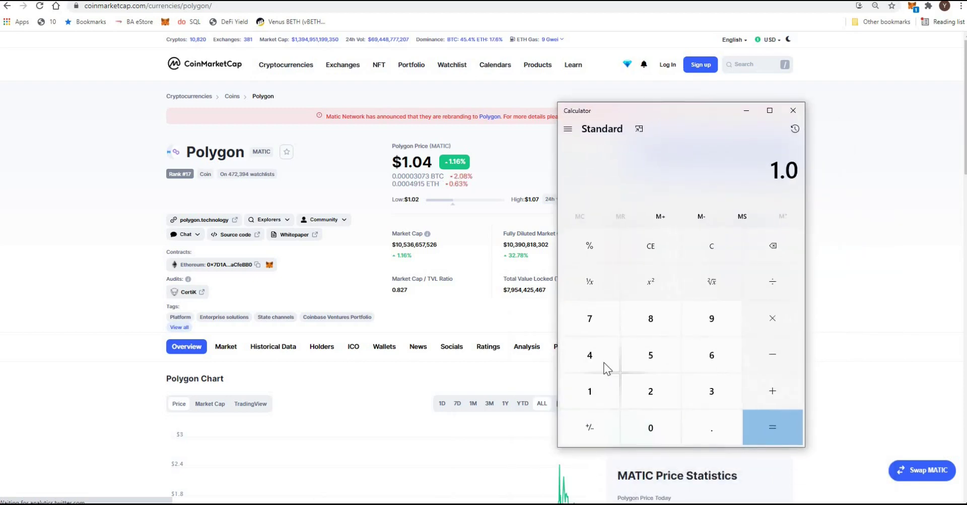
pyautogui.click(589, 355)
pyautogui.click(773, 317)
pyautogui.click(669, 428)
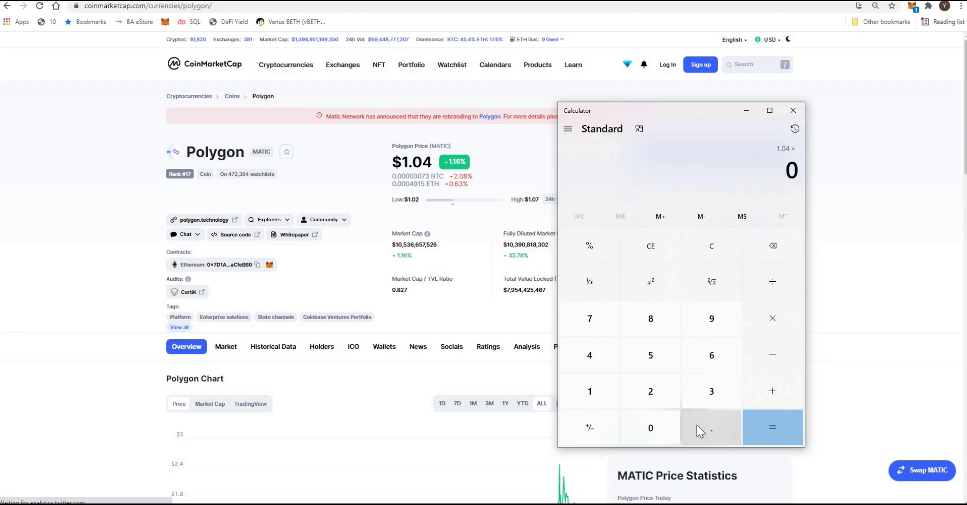
pyautogui.click(696, 425)
pyautogui.click(668, 425)
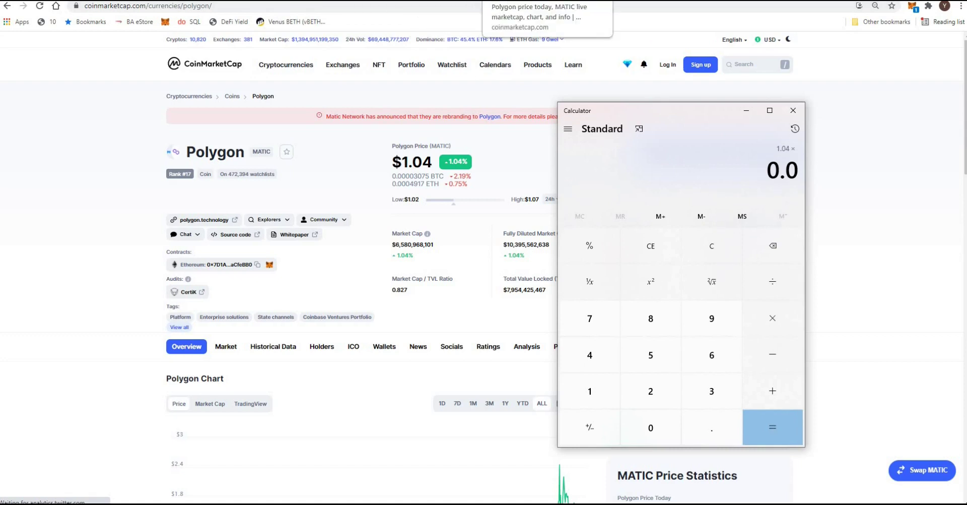
# Check the fee in MetaMask's Aave approval request, complete the calculation of 1.04 × 0.001, and close the Calculator.
pyautogui.click(151, 0)
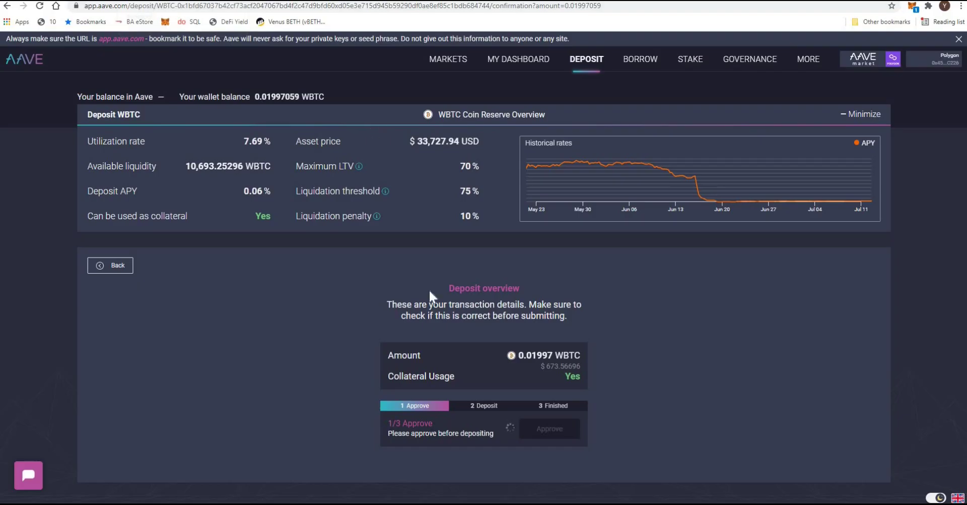
pyautogui.click(915, 10)
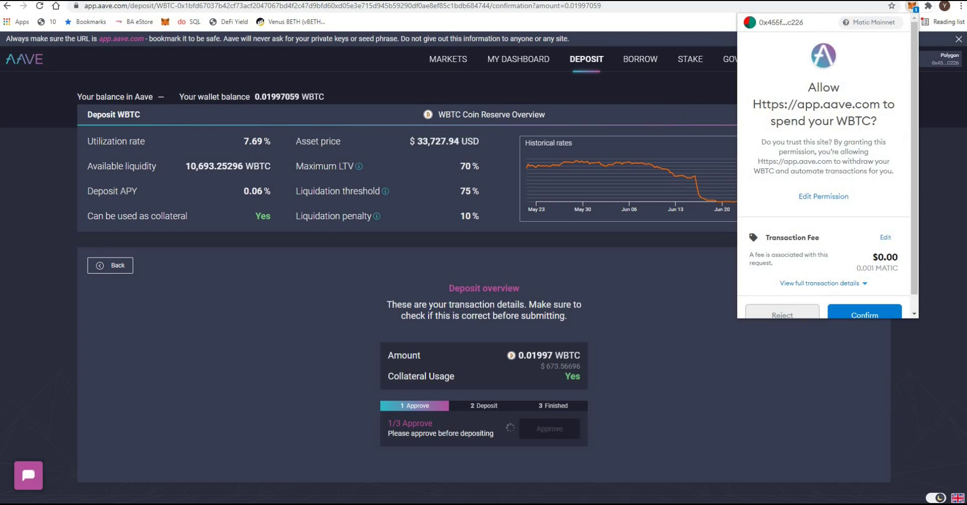
pyautogui.hotkey('alt', 'Tab')
pyautogui.click(649, 424)
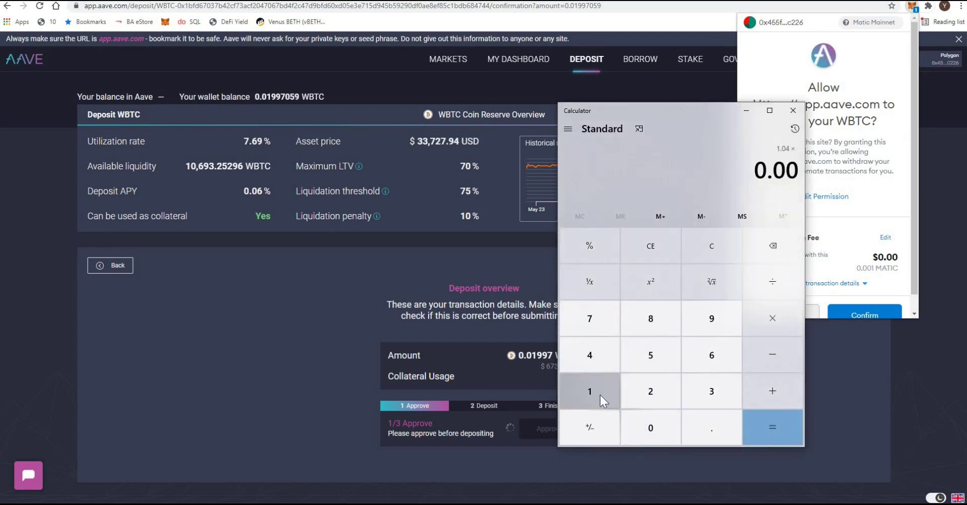
pyautogui.click(600, 394)
pyautogui.click(763, 424)
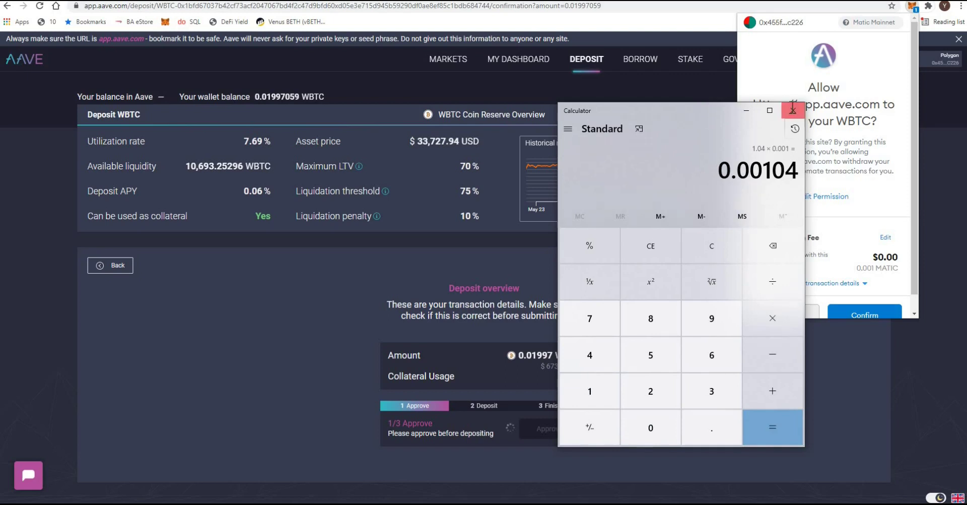
pyautogui.click(793, 110)
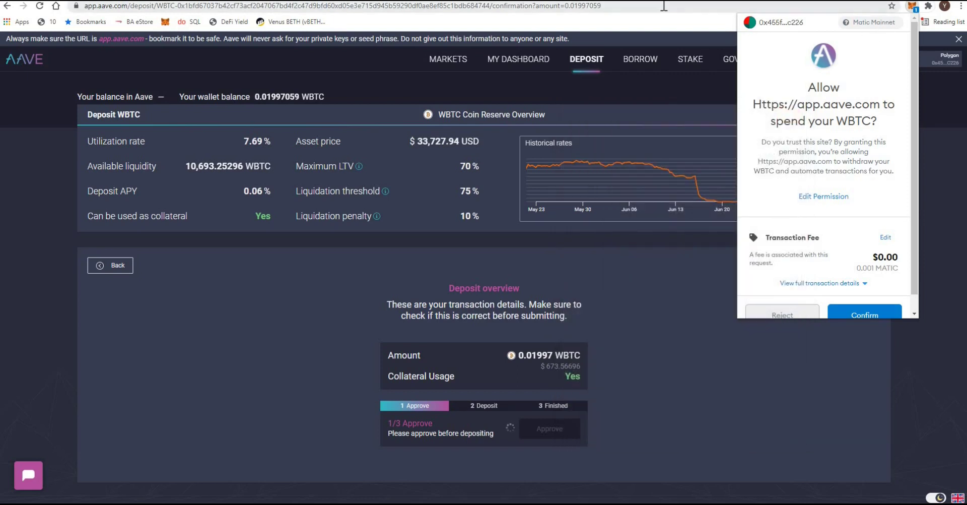
# Confirm Aave's permission to spend WBTC in MetaMask and close the wallet.
pyautogui.click(675, 303)
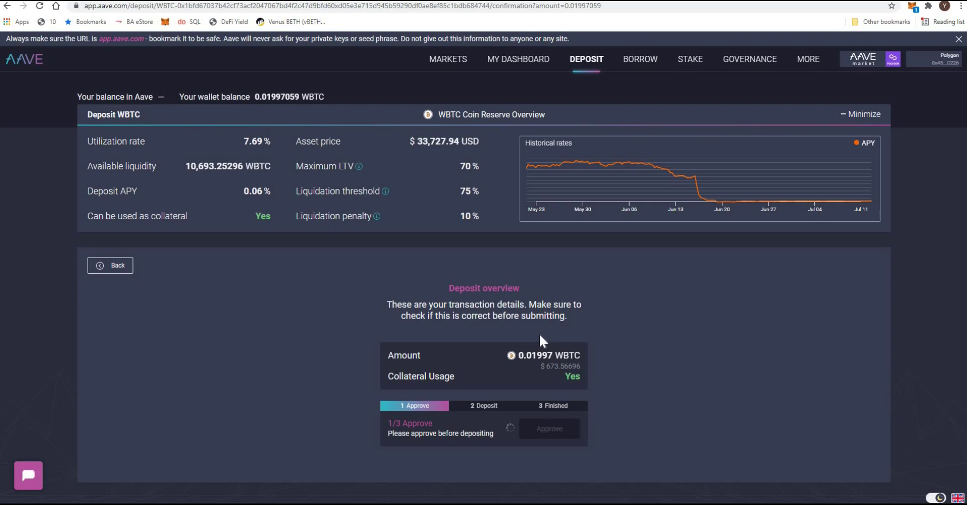
pyautogui.click(913, 7)
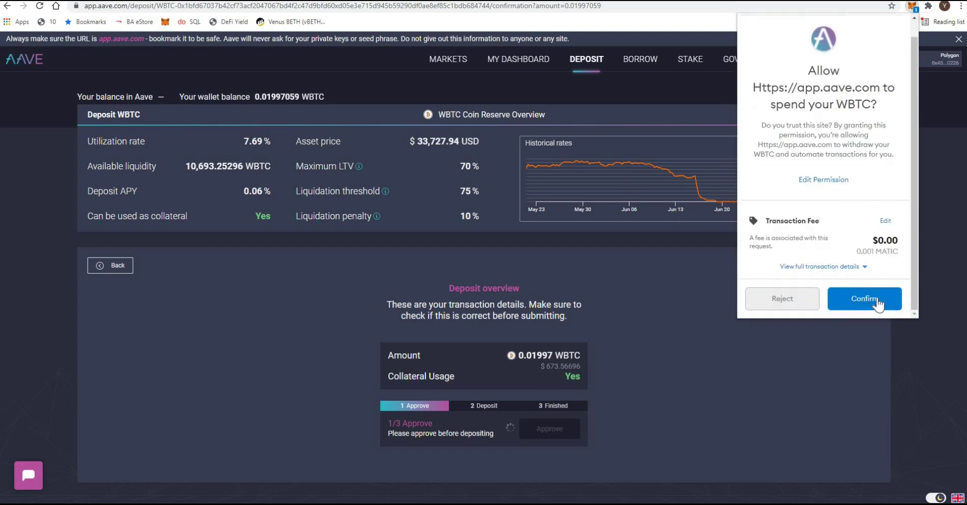
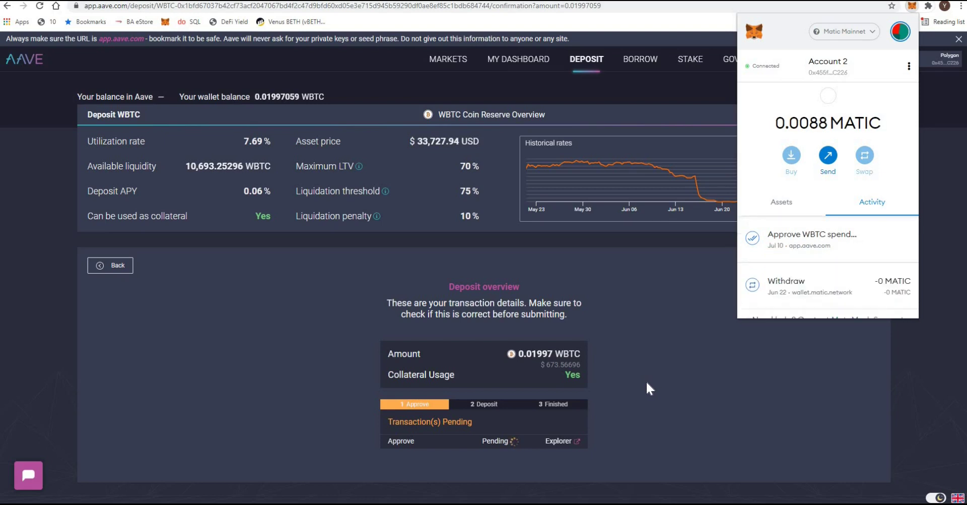
pyautogui.click(912, 10)
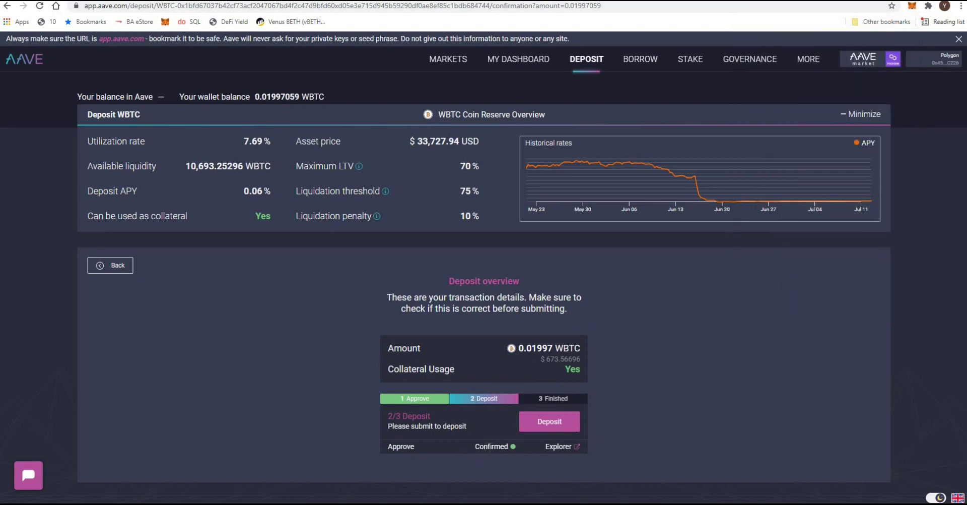
# Submit the 0.01997 WBTC deposit to Aave and confirm the transaction in MetaMask.
pyautogui.click(559, 427)
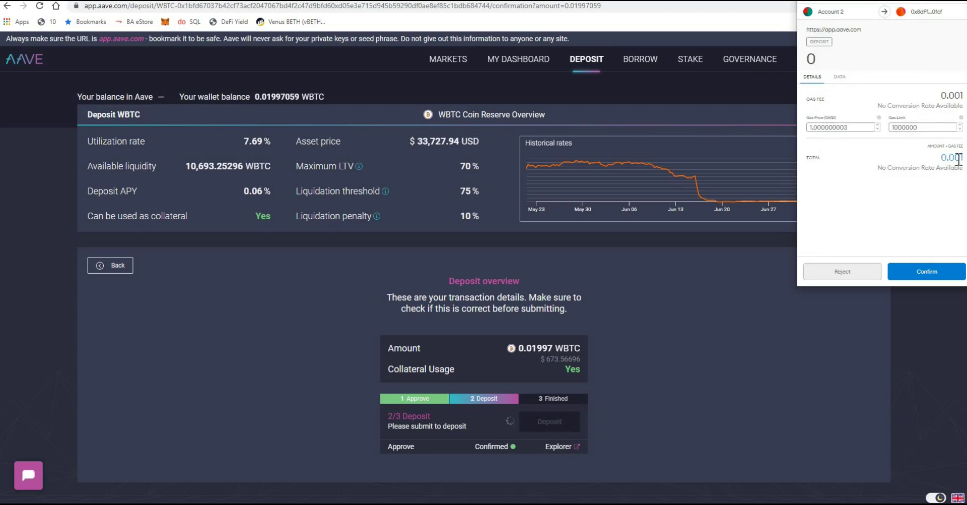
pyautogui.click(934, 273)
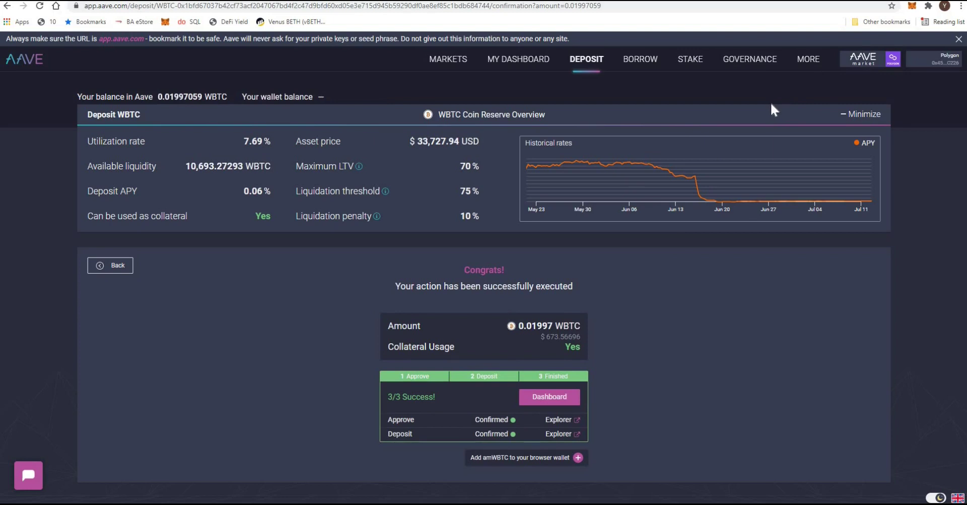
# Open MetaMask to check the recent activity and the MATIC balance left after the deposit.
pyautogui.click(912, 6)
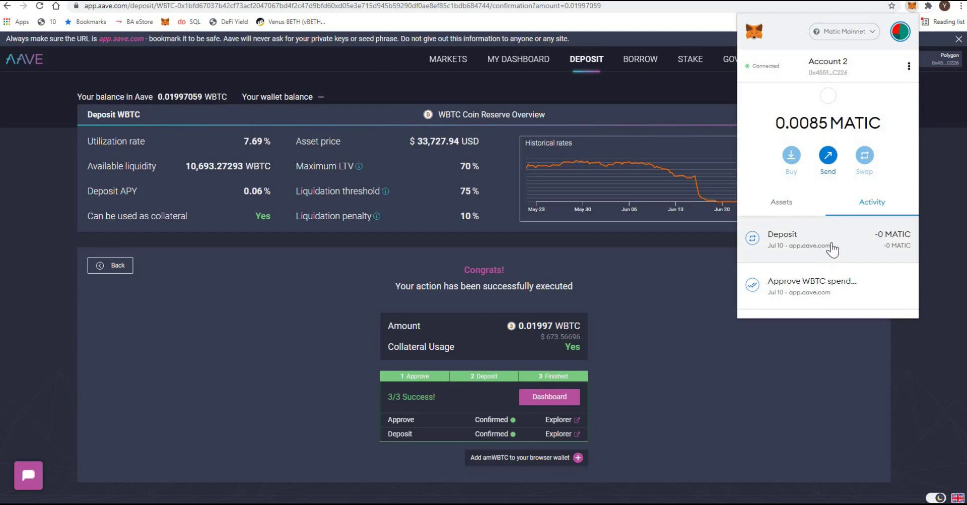
pyautogui.scroll(-3, 831, 247)
pyautogui.scroll(3, 828, 241)
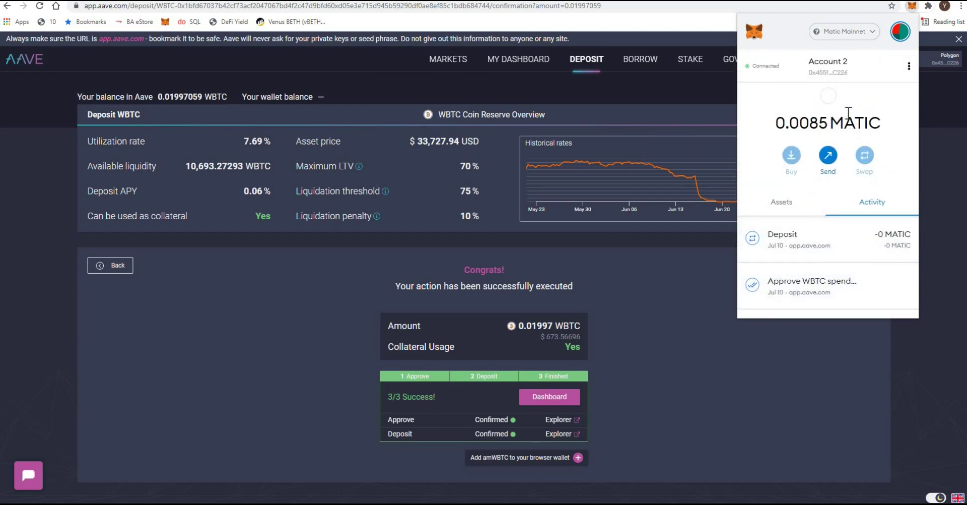
pyautogui.moveTo(832, 122)
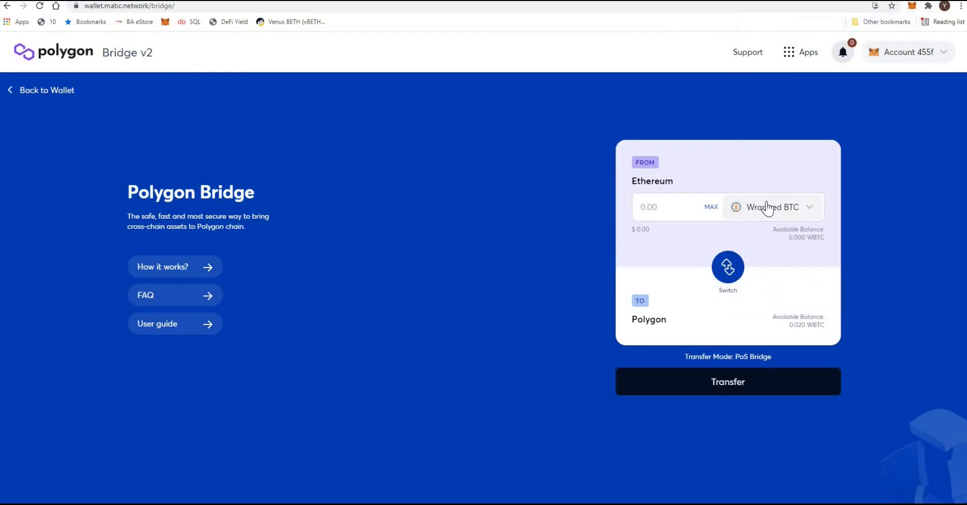
# On the Polygon Bridge, browse the Ethereum tokens available for transfer, search for "MAT", and close the token list without choosing one.
pyautogui.click(766, 206)
pyautogui.scroll(-1, 437, 317)
pyautogui.scroll(-5, 436, 313)
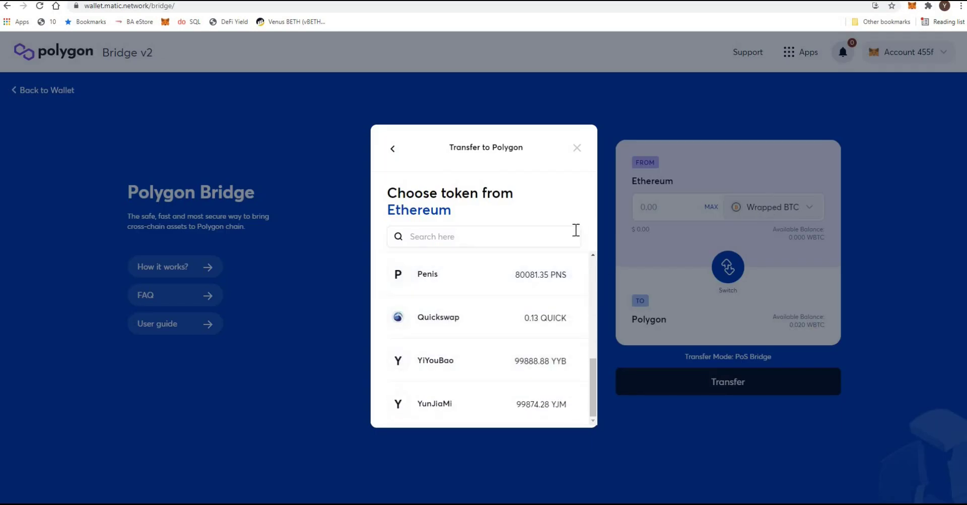
pyautogui.scroll(2, 539, 297)
pyautogui.scroll(-2, 519, 302)
pyautogui.scroll(5, 506, 305)
pyautogui.scroll(2, 509, 308)
pyautogui.click(445, 236)
pyautogui.write('MAT')
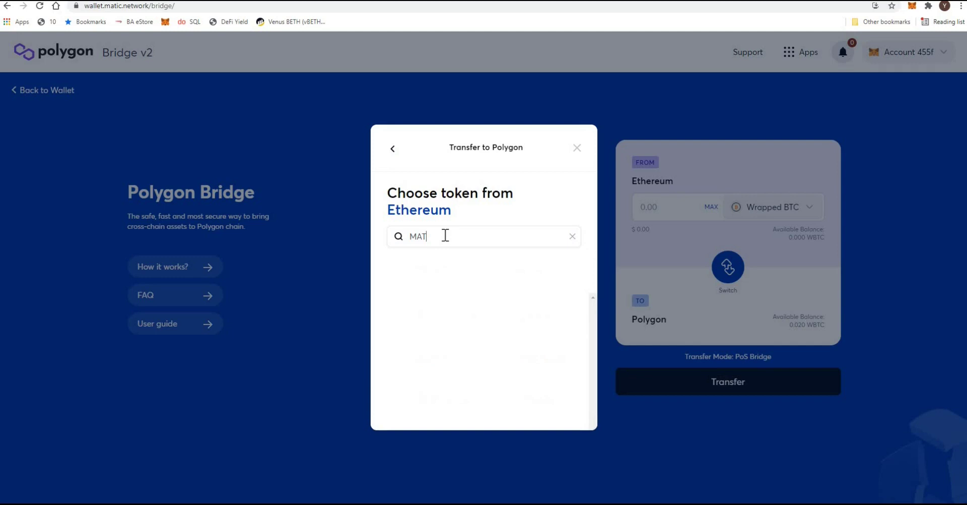
pyautogui.click(572, 236)
pyautogui.click(633, 151)
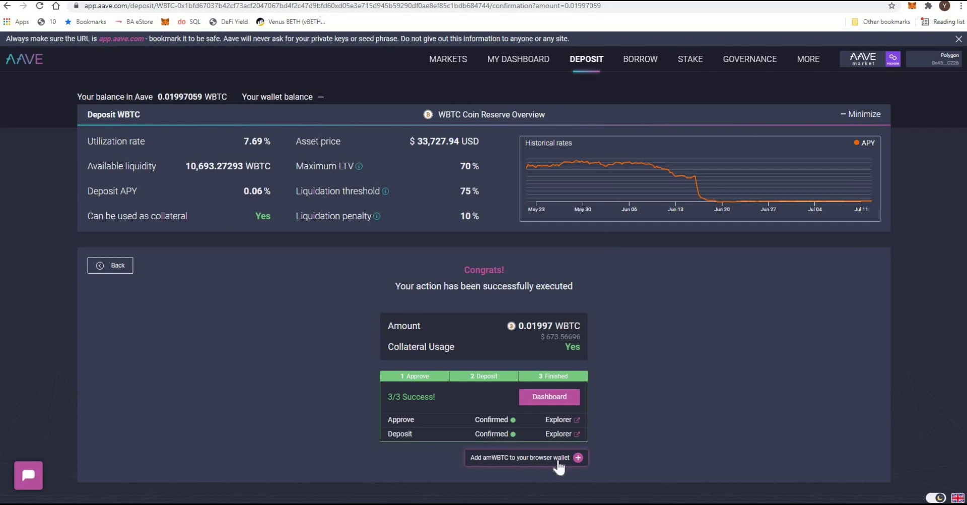
# Add the amWBTC token from Aave's deposit confirmation to the MetaMask wallet.
pyautogui.click(576, 459)
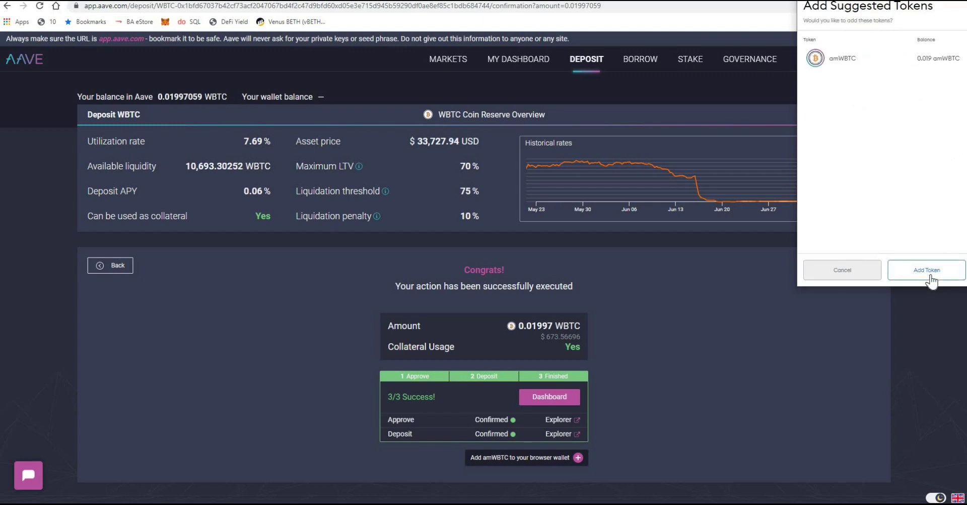
pyautogui.click(930, 272)
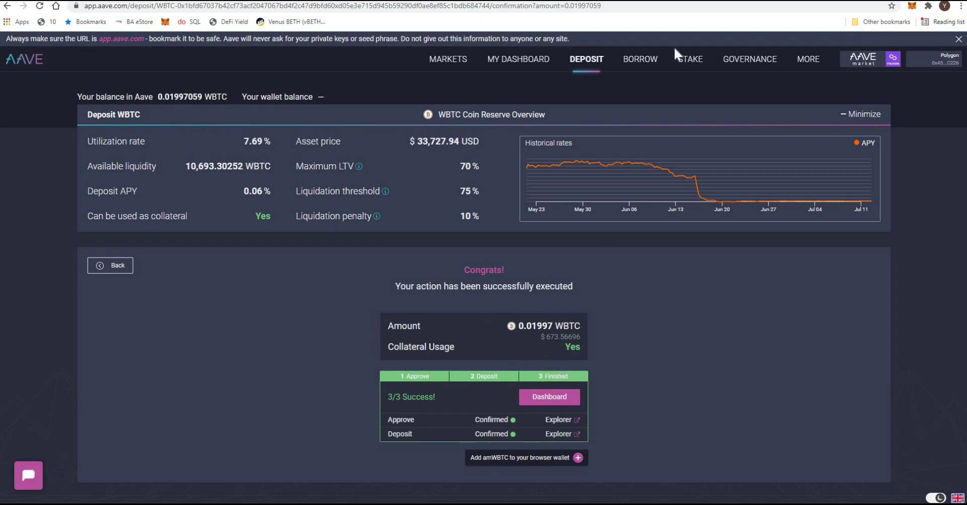
# Open Aave's Borrow page, examine the amounts available to borrow per asset, and check the assets held in MetaMask.
pyautogui.click(645, 63)
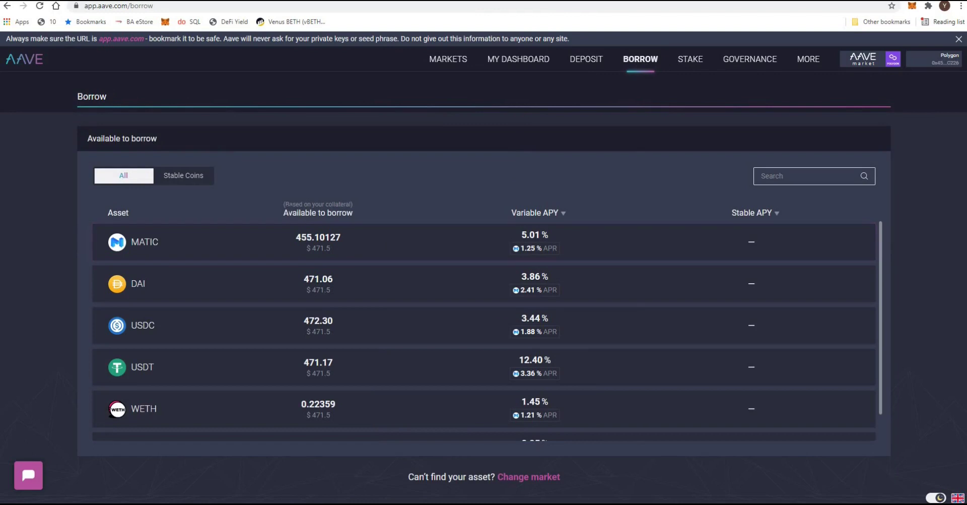
pyautogui.moveTo(285, 204); pyautogui.dragTo(326, 212)
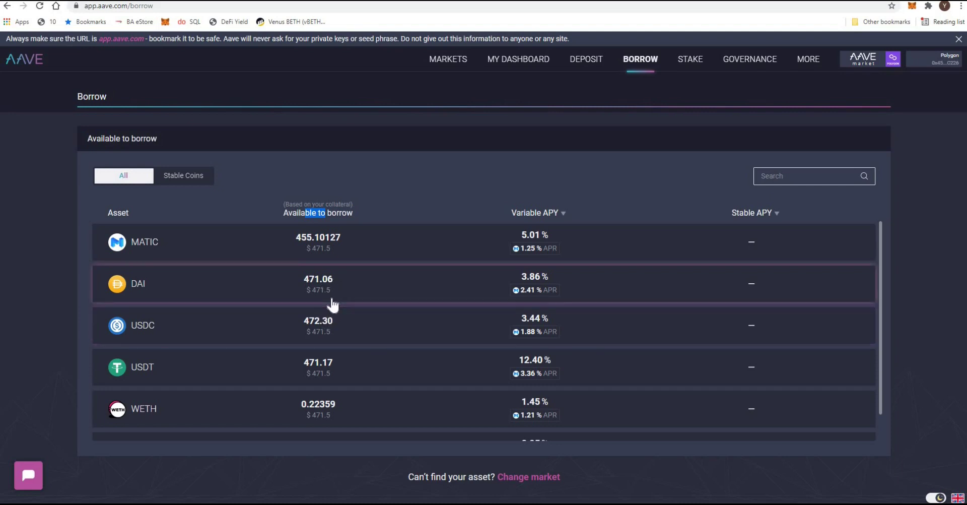
pyautogui.scroll(-1, 293, 352)
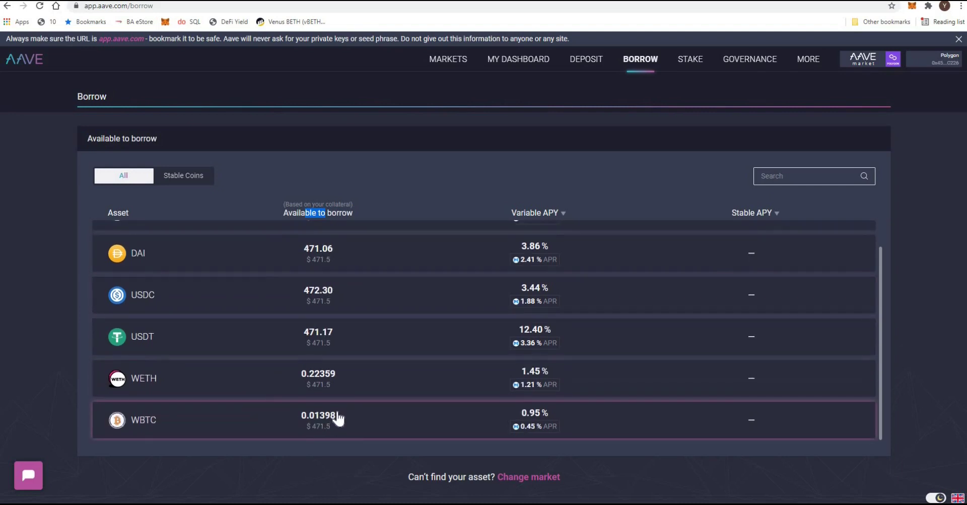
pyautogui.scroll(1, 335, 342)
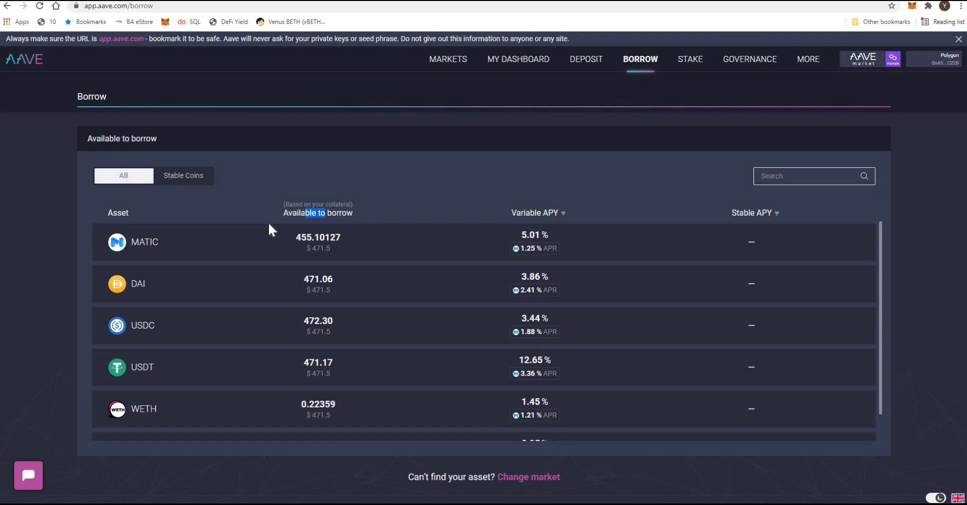
pyautogui.click(912, 6)
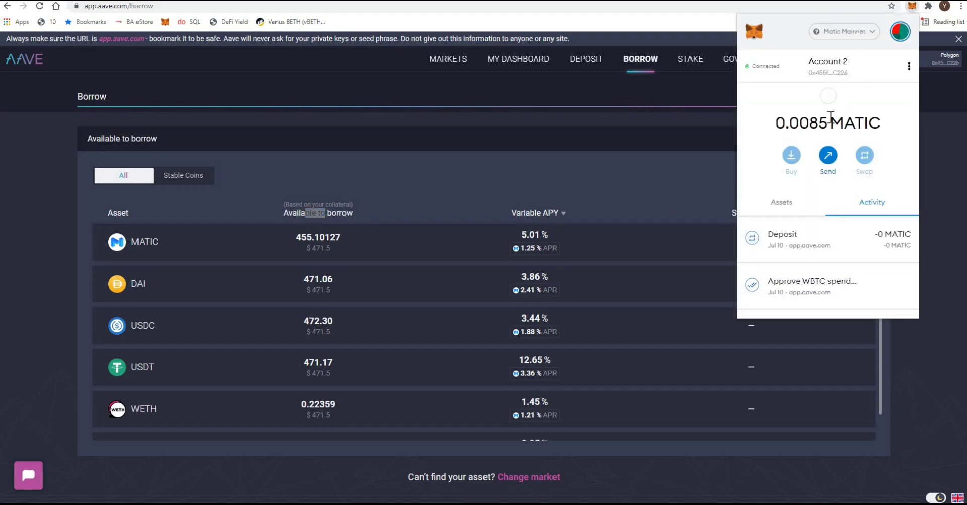
pyautogui.click(773, 200)
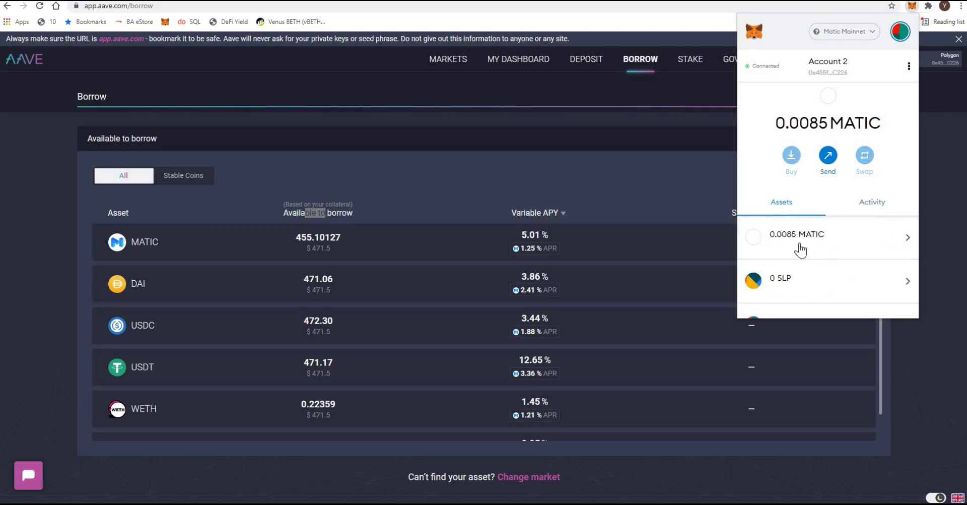
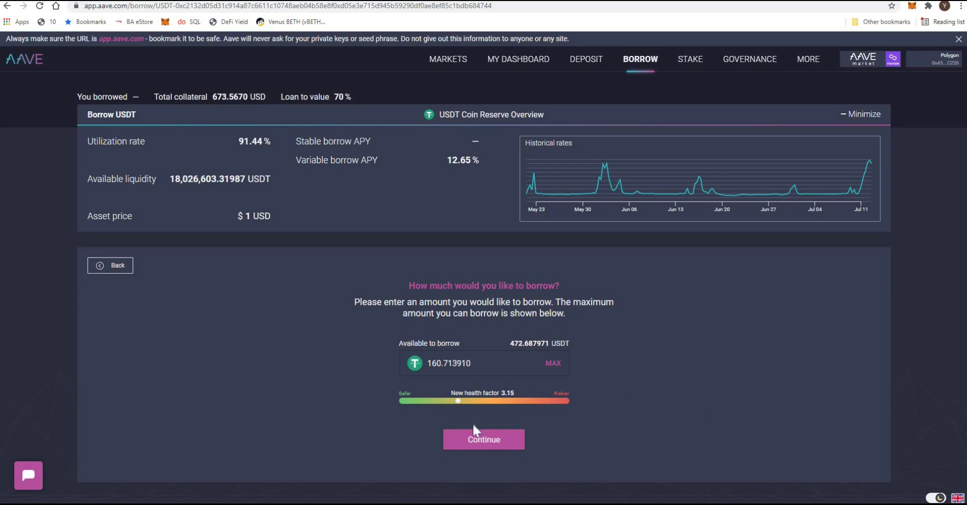
# Preview the interest rate for borrowing 160.713910 USDT, and go back without taking the loan.
pyautogui.click(471, 442)
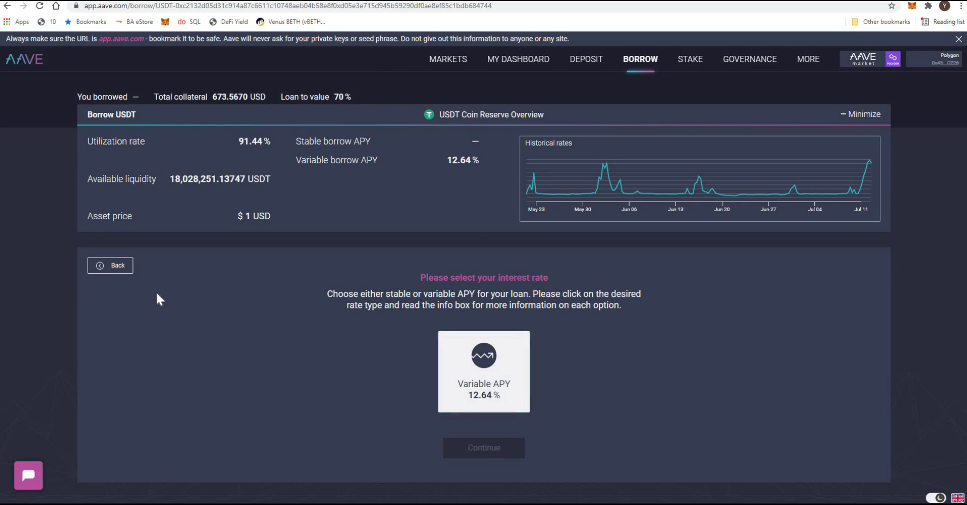
pyautogui.moveTo(829, 194)
pyautogui.click(101, 265)
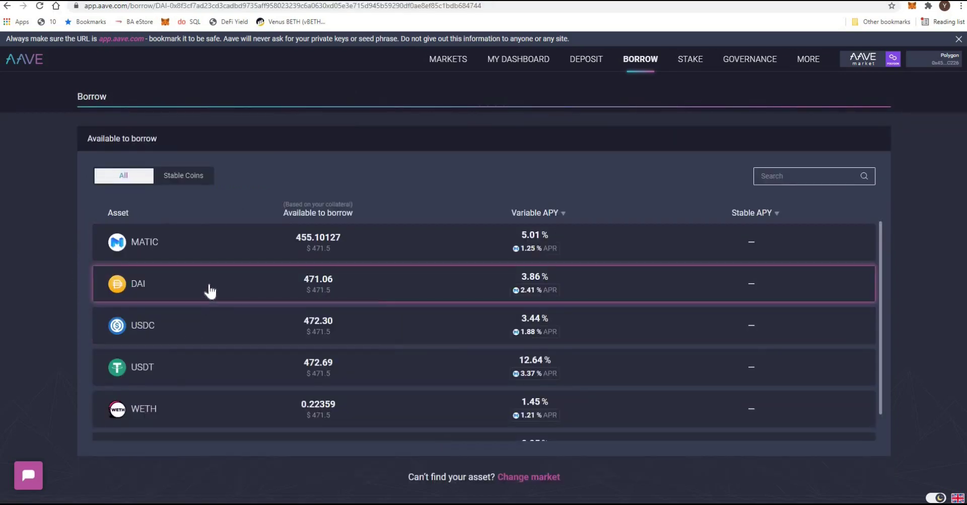
# Preview the interest rate for borrowing about 226.108 DAI, and return to the borrow list to read DAI's reward APR explanation.
pyautogui.click(210, 291)
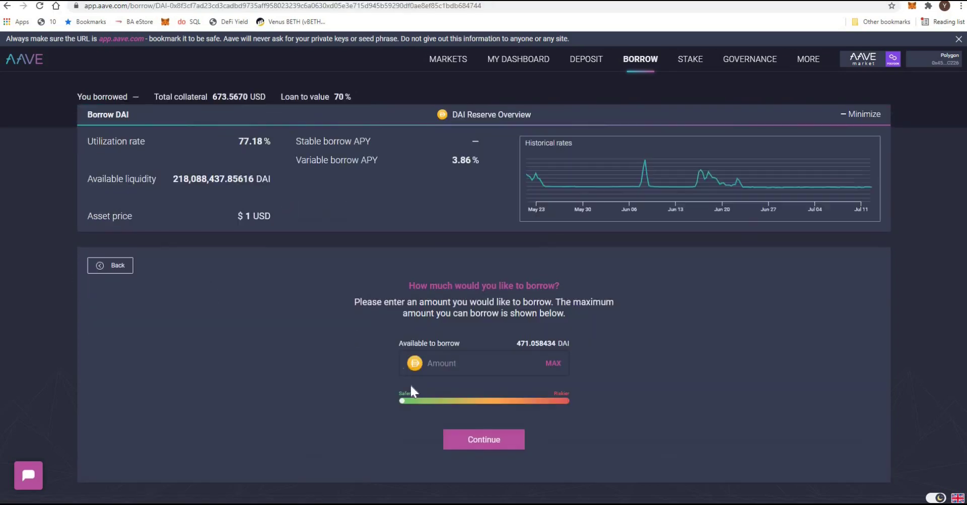
pyautogui.moveTo(402, 400); pyautogui.dragTo(481, 398)
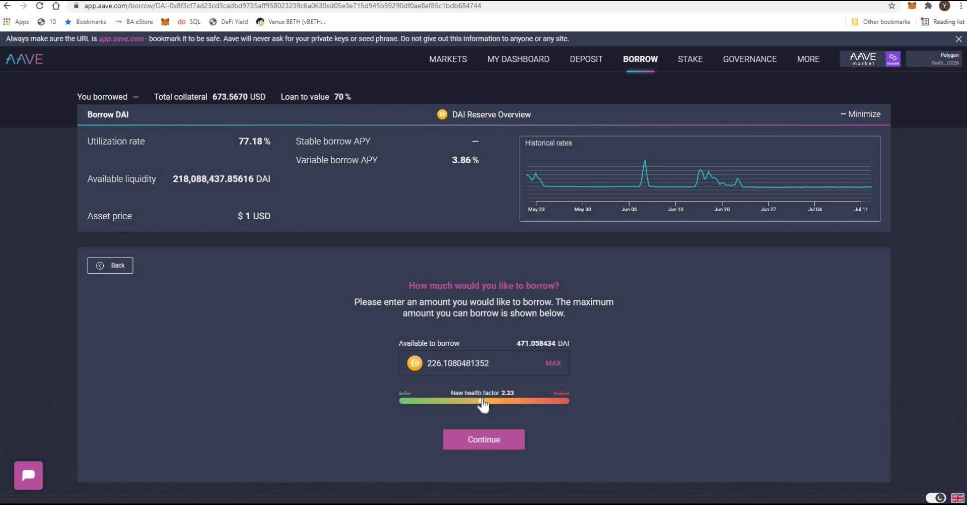
pyautogui.click(483, 442)
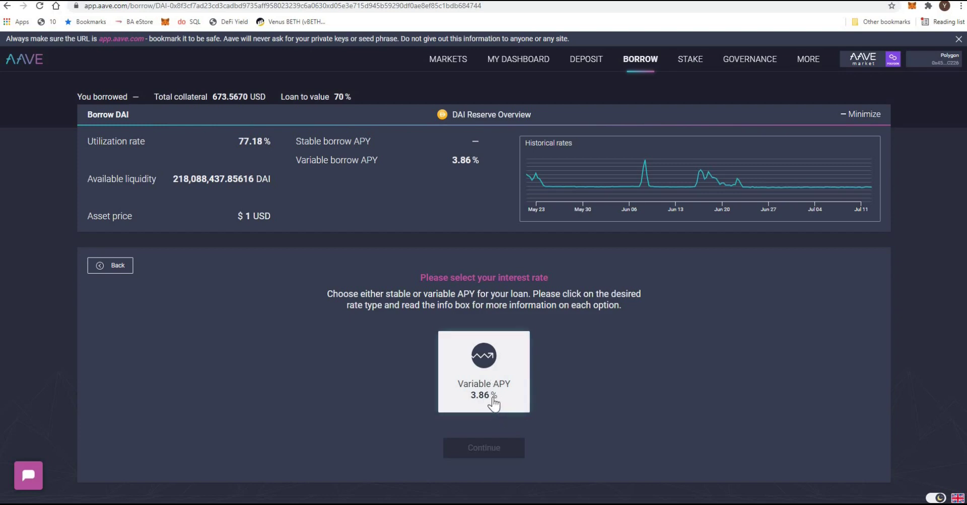
pyautogui.click(106, 269)
pyautogui.click(105, 267)
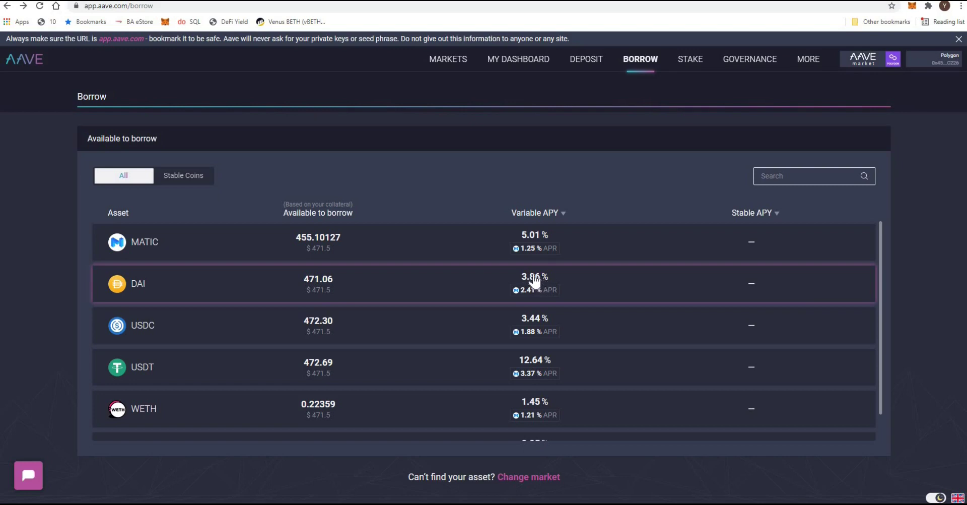
pyautogui.moveTo(534, 295)
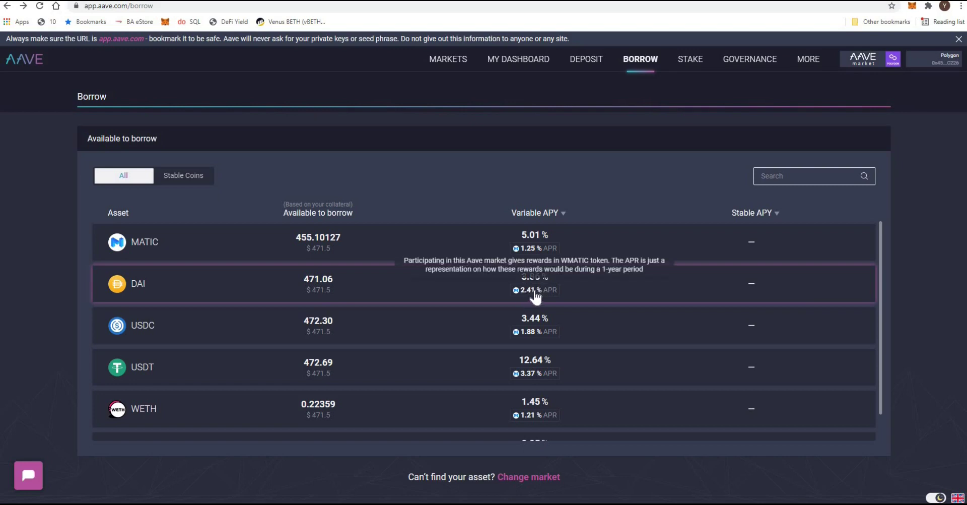